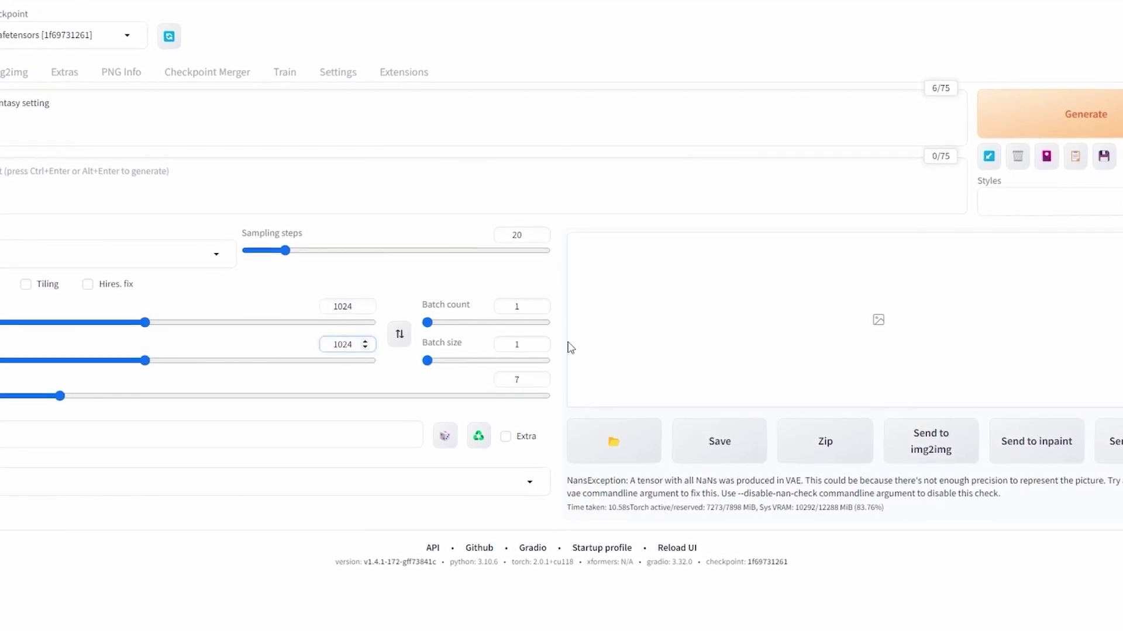
# Step: Generate a 1024×1024 image from the current txt2img prompt
pyautogui.click(1077, 117)
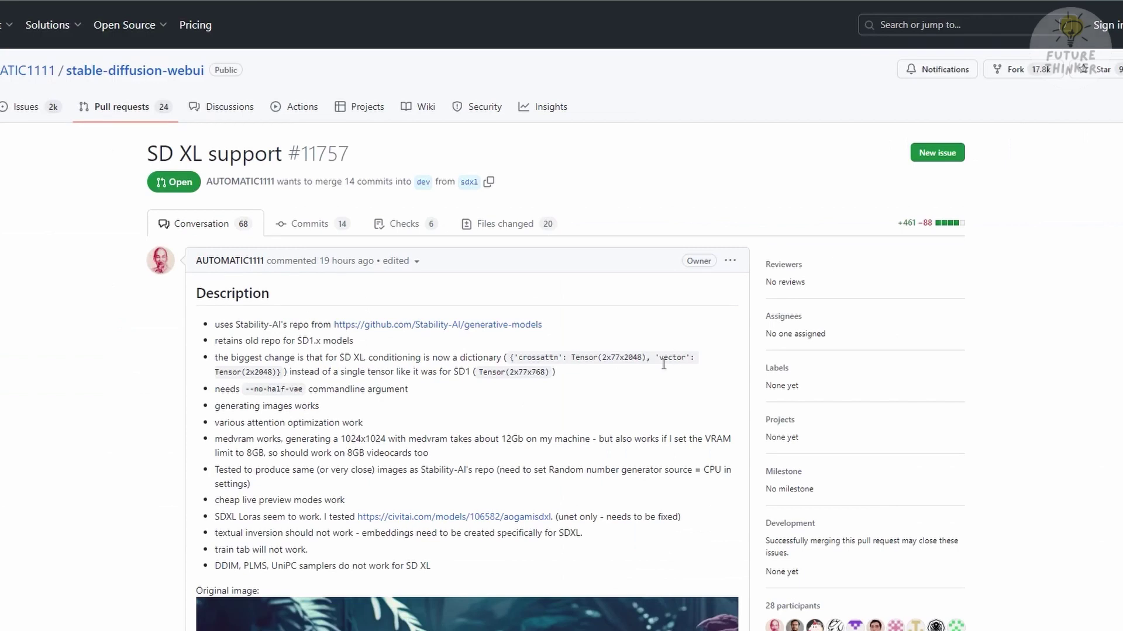
# Step: Review the SD XL support pull request and the v1.0.0-pre release page
pyautogui.scroll(-5, 604, 349)
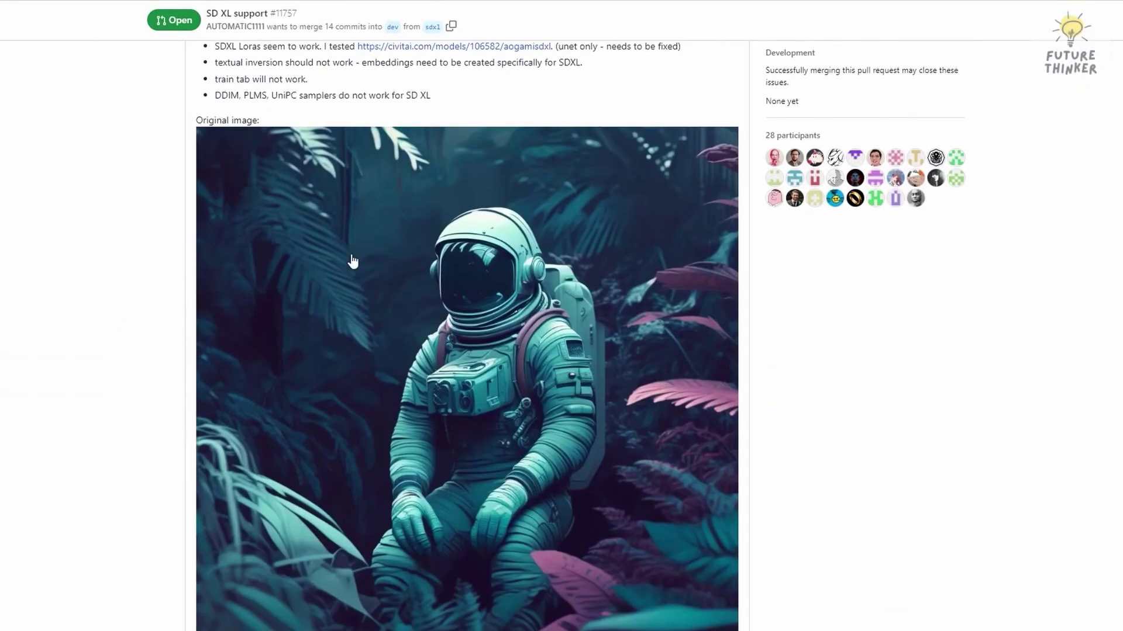
pyautogui.scroll(-10, 351, 261)
pyautogui.scroll(1, 348, 265)
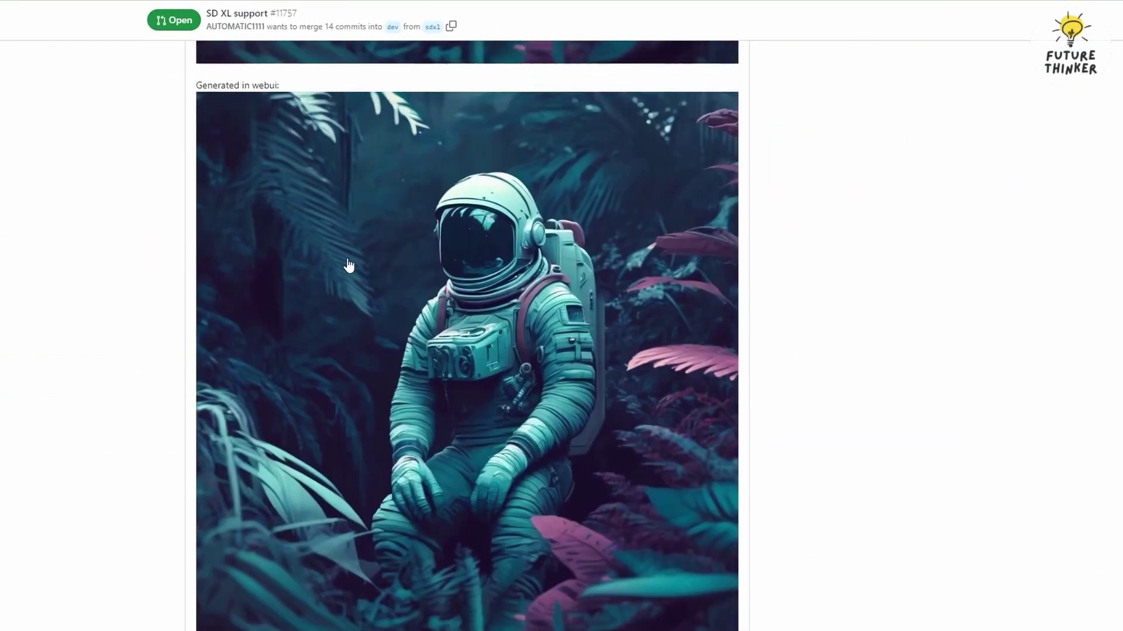
pyautogui.scroll(-15, 349, 265)
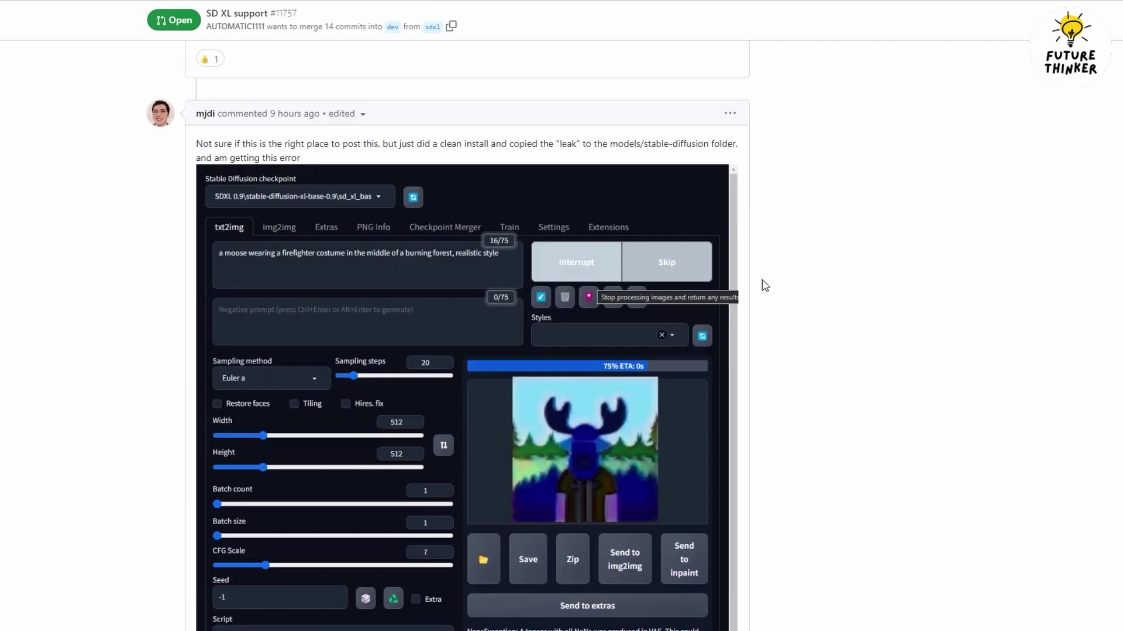
pyautogui.scroll(-15, 765, 286)
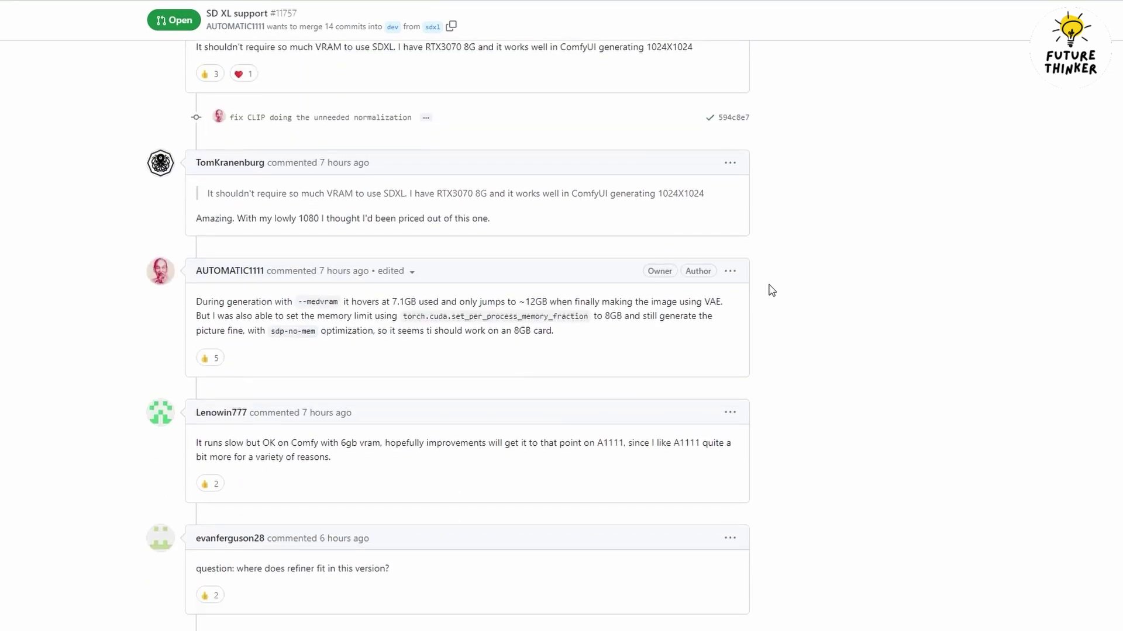
pyautogui.scroll(-15, 772, 291)
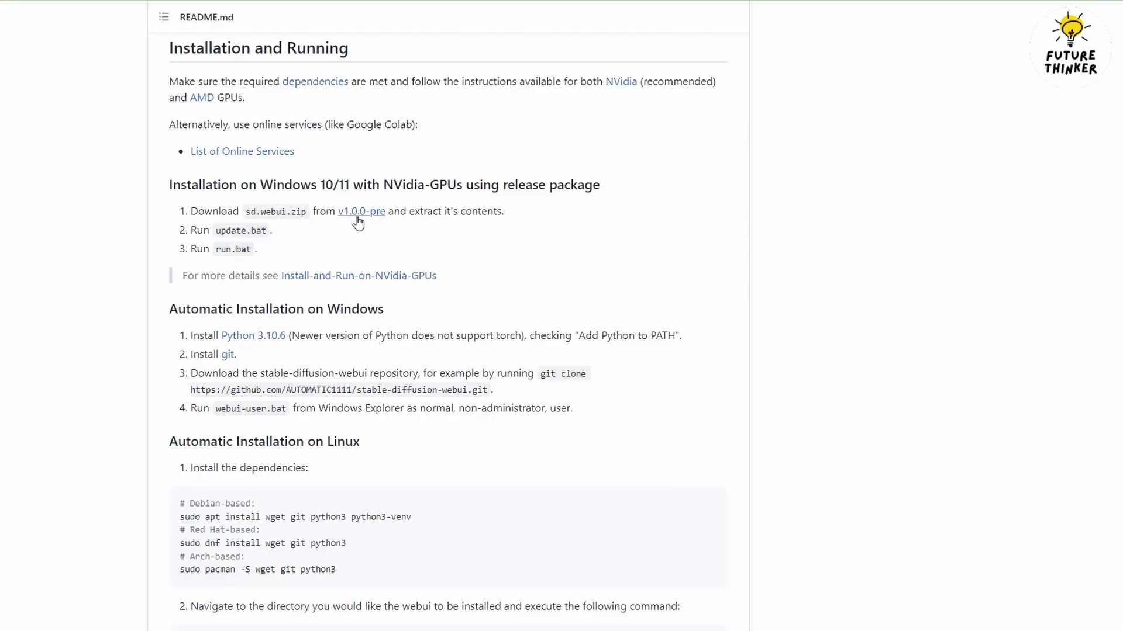
pyautogui.click(359, 221)
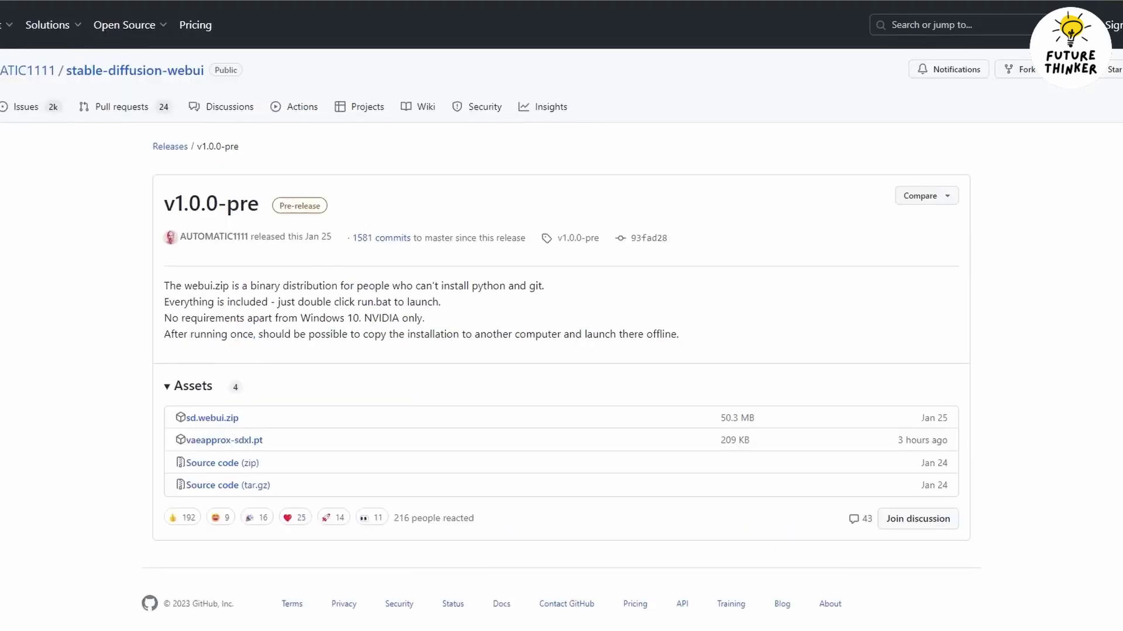
pyautogui.hotkey('alt', 'Left')
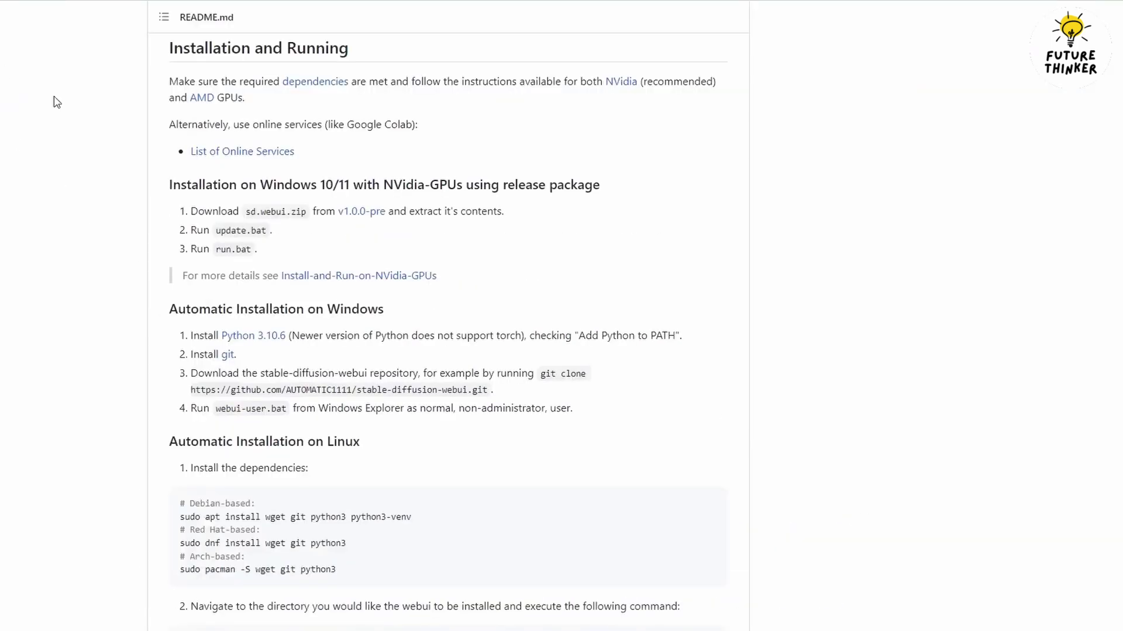
# Step: Check the dependencies wiki and reach the Git 2.41.0 downloads page
pyautogui.click(289, 88)
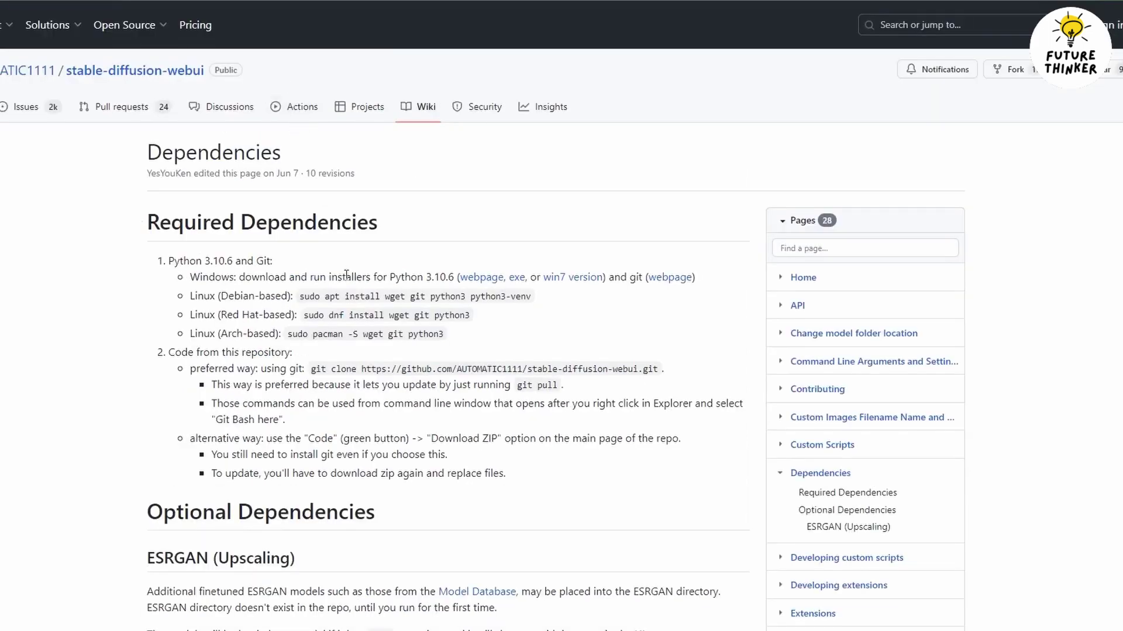
pyautogui.scroll(-2, 345, 274)
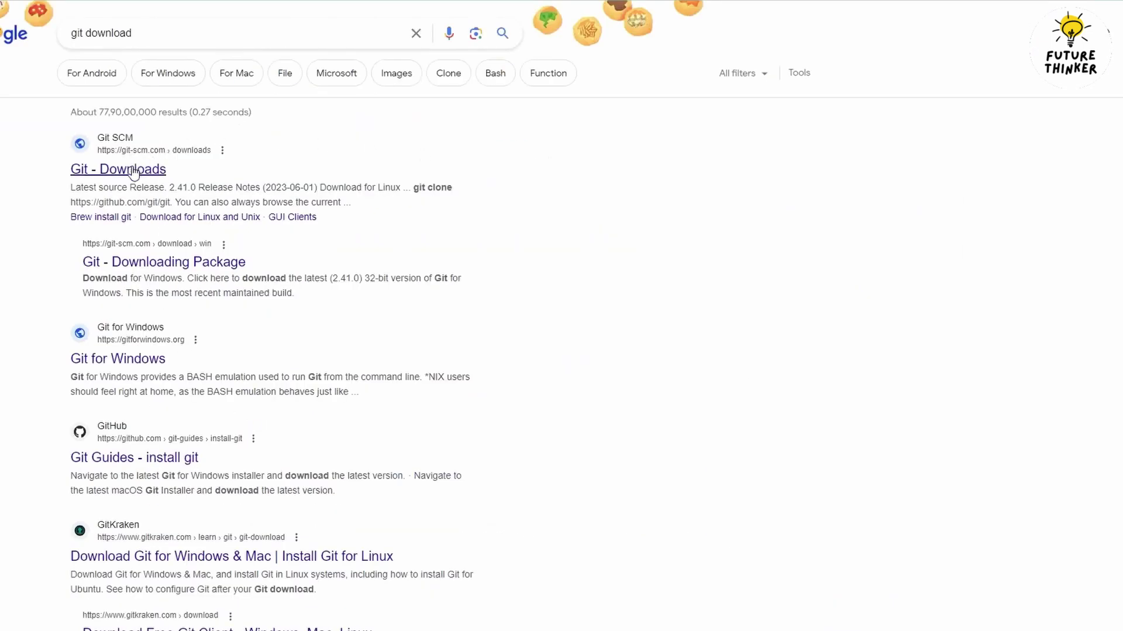
pyautogui.click(134, 171)
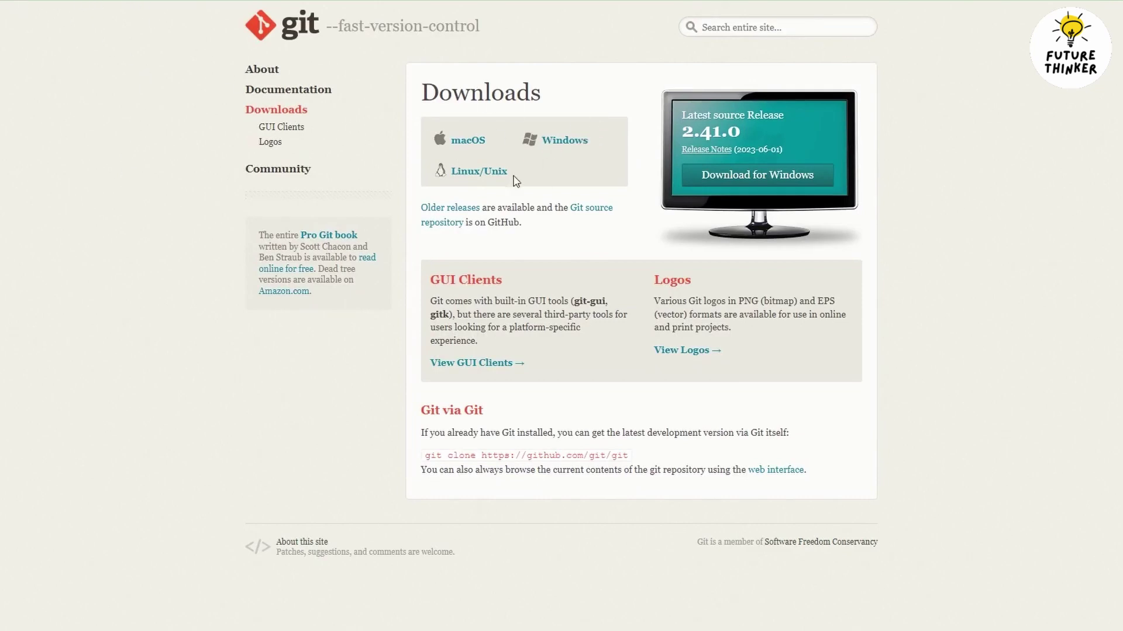
# Step: Install Git for Windows 2.41.0.2 with all default options, then verify it by running git
pyautogui.click(560, 141)
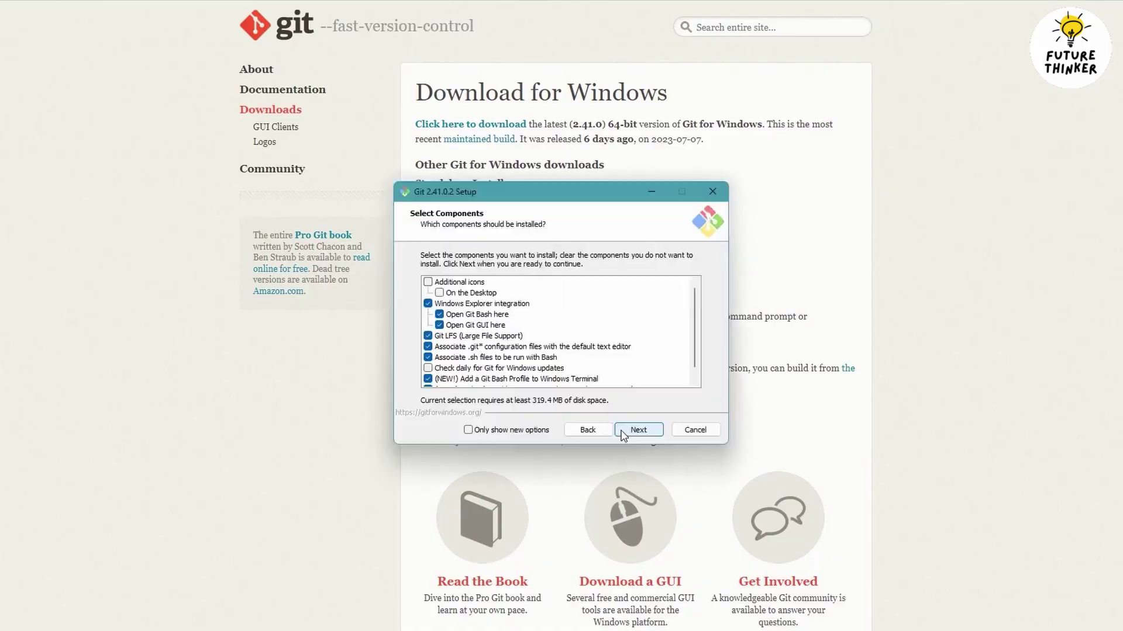
pyautogui.click(639, 430)
pyautogui.click(639, 430)
pyautogui.click(652, 433)
pyautogui.click(651, 433)
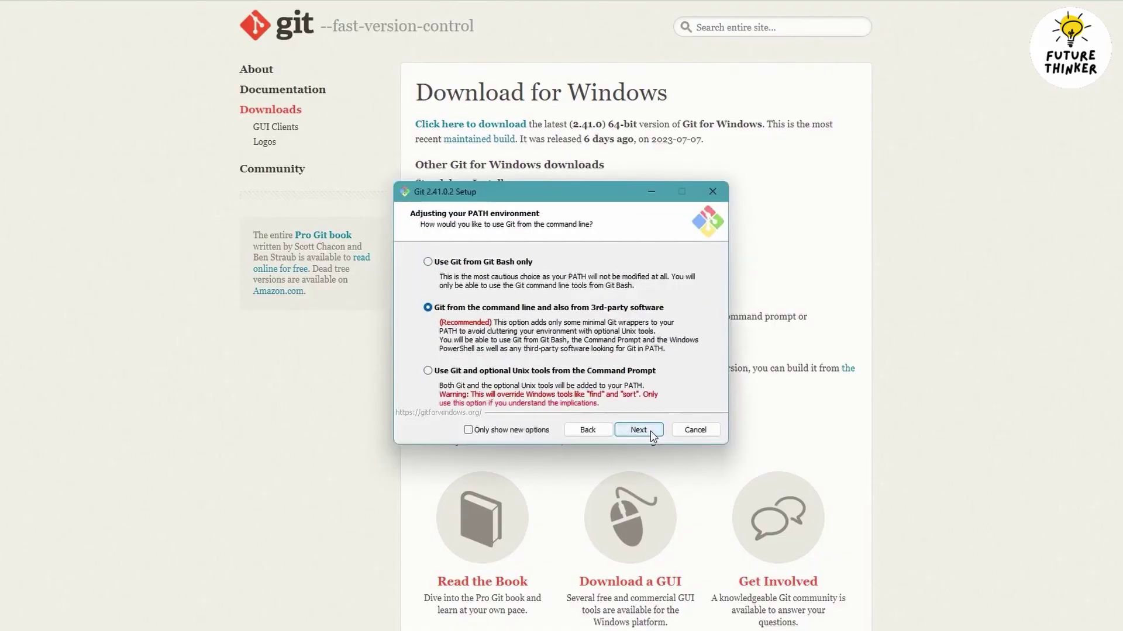
pyautogui.click(639, 430)
pyautogui.click(638, 430)
pyautogui.click(639, 430)
pyautogui.click(639, 430)
pyautogui.click(639, 430)
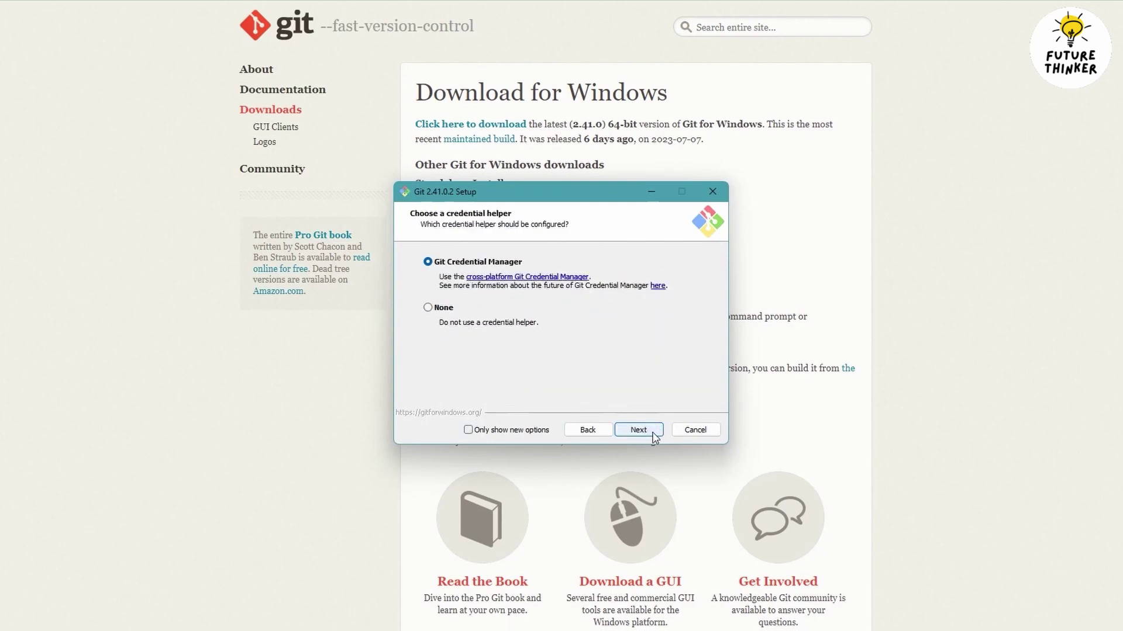
pyautogui.click(638, 430)
pyautogui.click(639, 429)
pyautogui.click(639, 429)
pyautogui.click(638, 432)
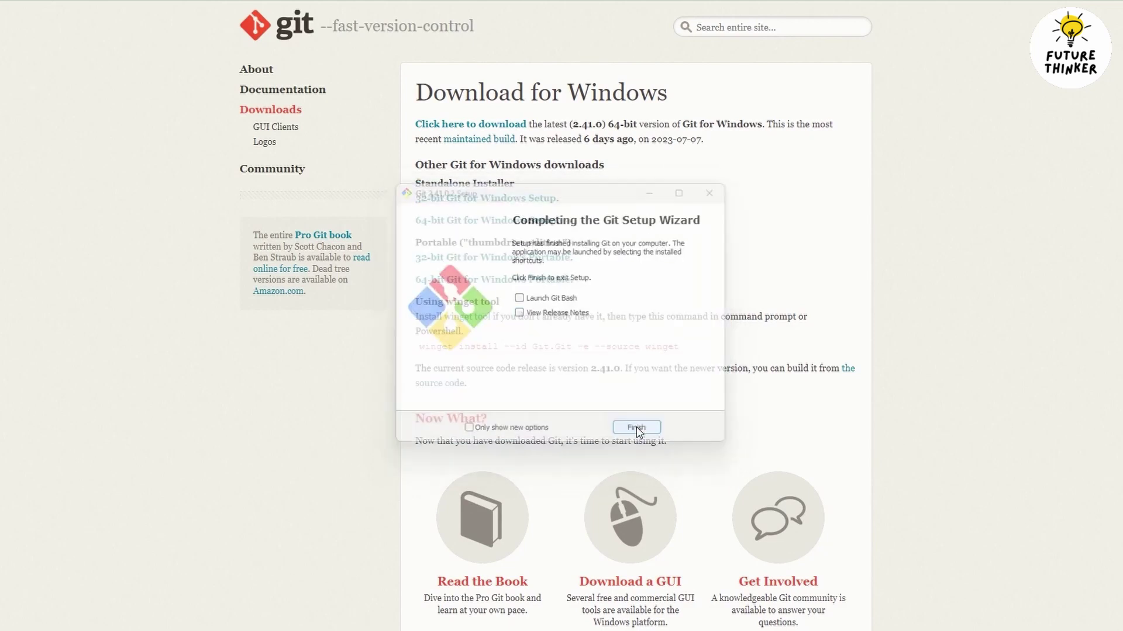
pyautogui.write('git')
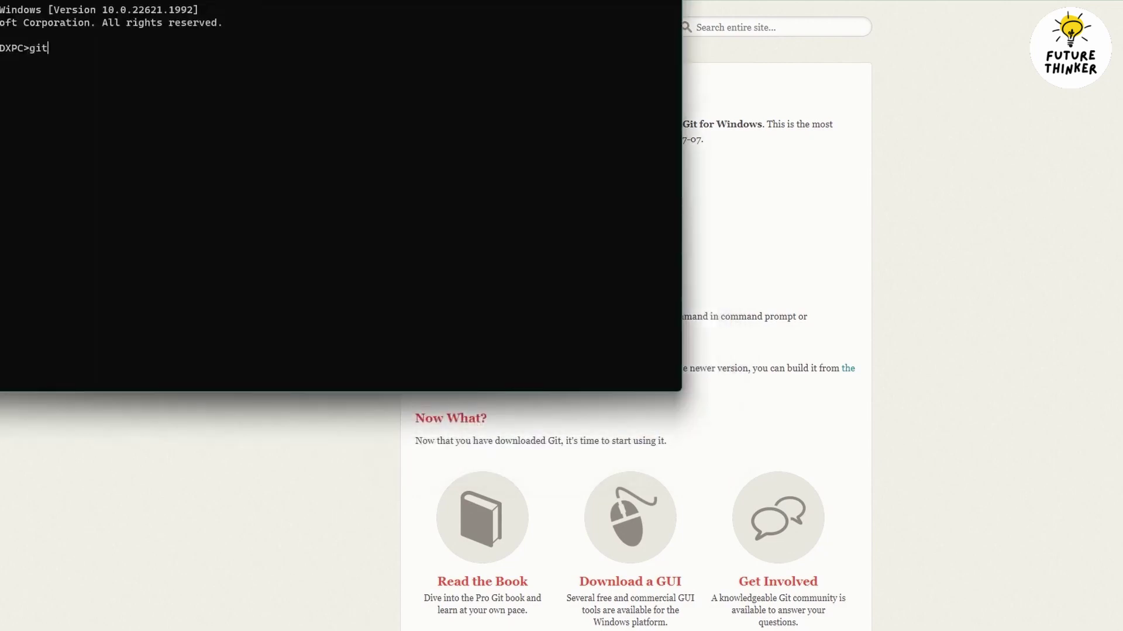
pyautogui.press('Return')
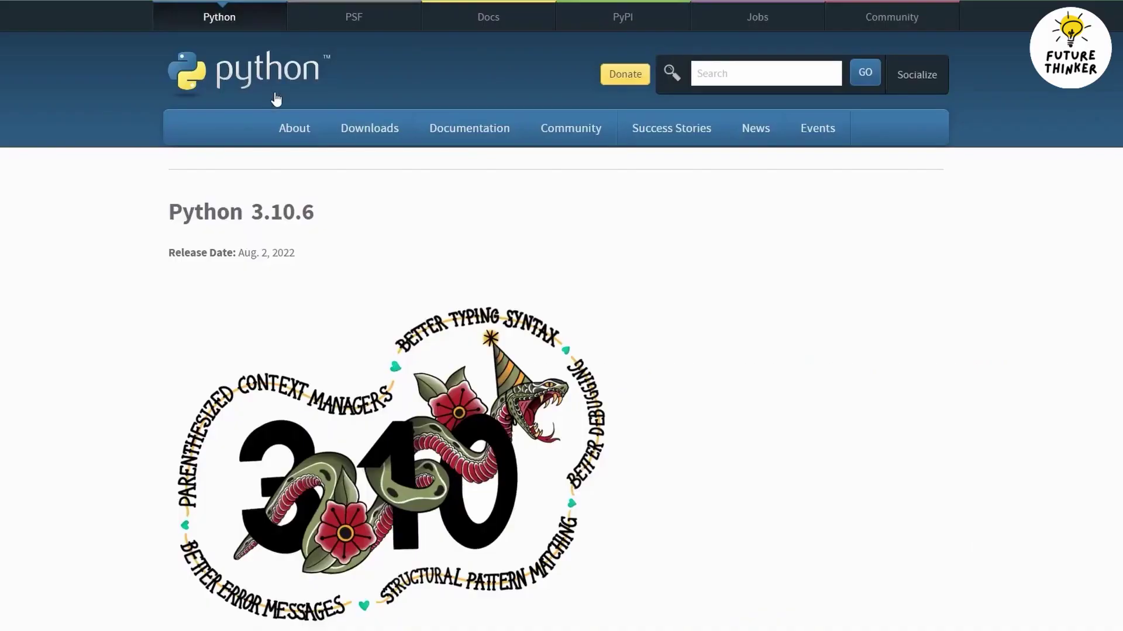
# Step: Modify the Python 3.10.6 install with 'Add Python to environment variables' ticked, and finish setup
pyautogui.scroll(-5, 93, 313)
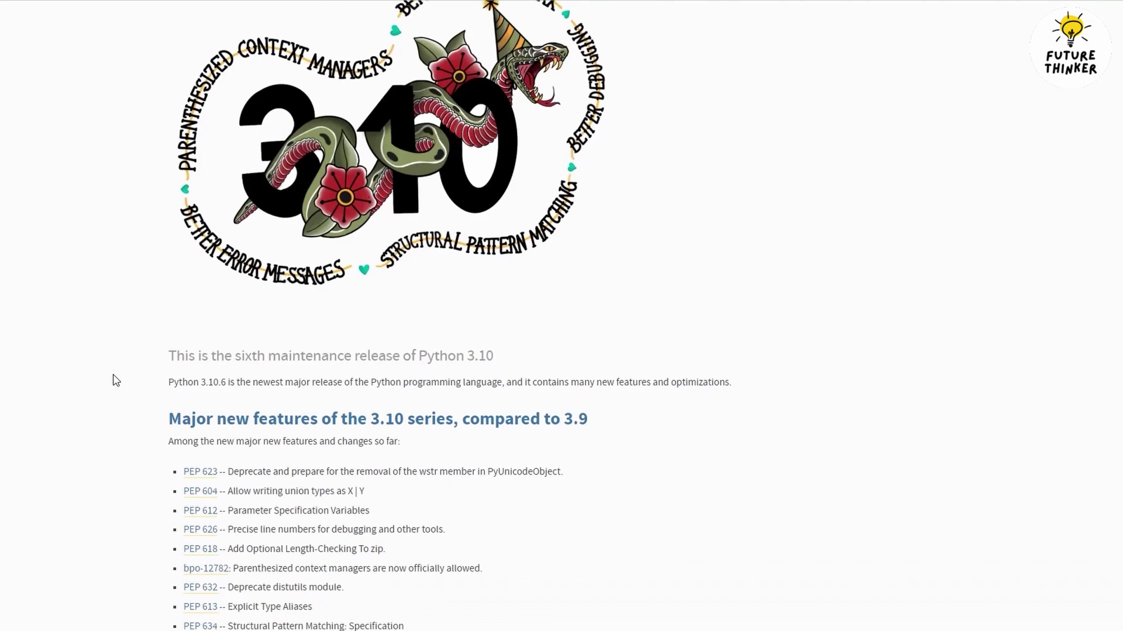
pyautogui.scroll(4, 113, 308)
pyautogui.scroll(-1, 138, 381)
pyautogui.scroll(-10, 171, 377)
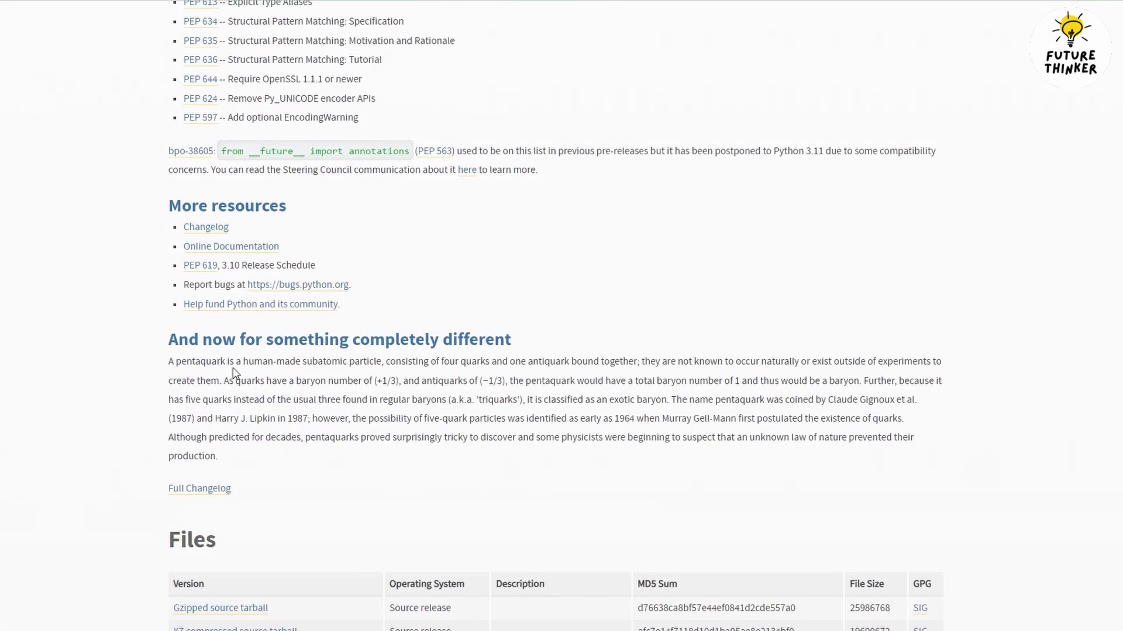
pyautogui.scroll(-5, 277, 331)
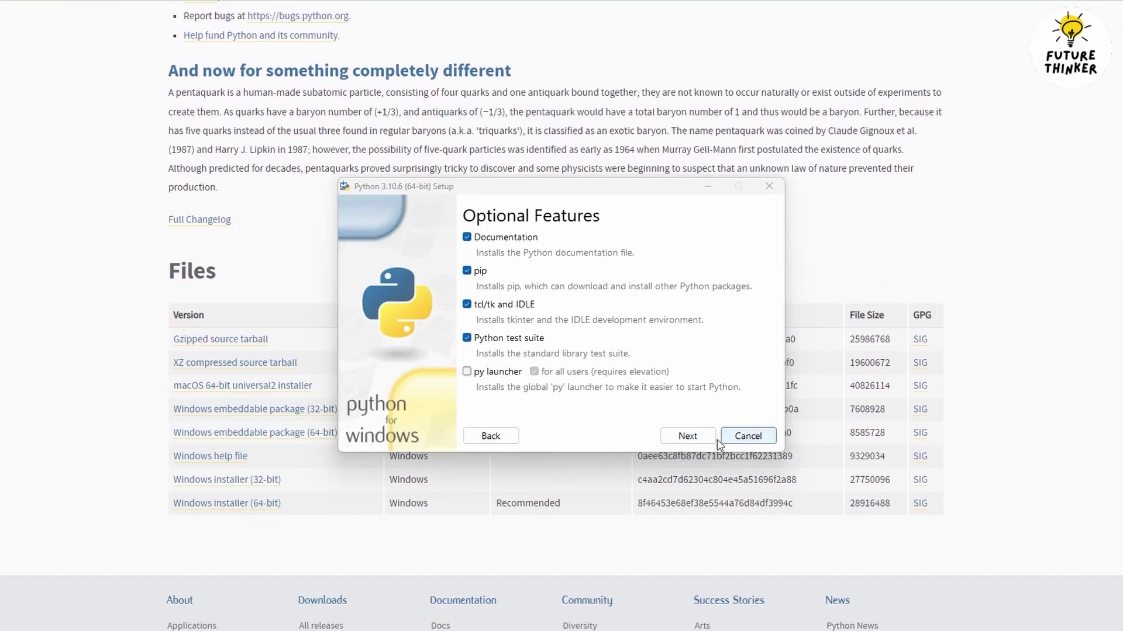
pyautogui.click(701, 437)
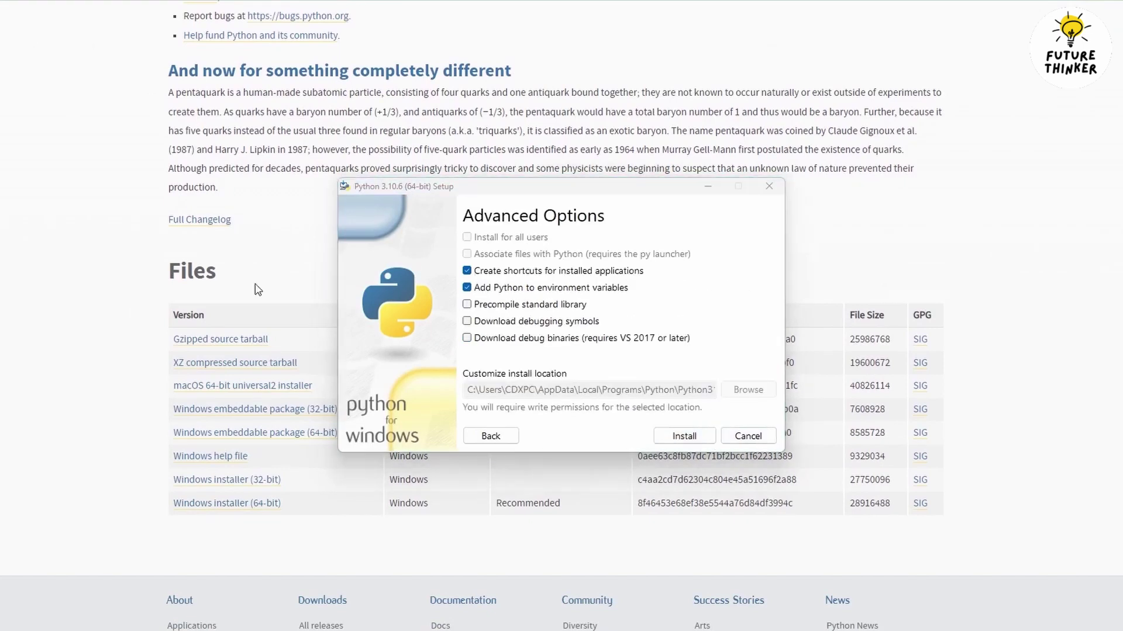
pyautogui.click(514, 288)
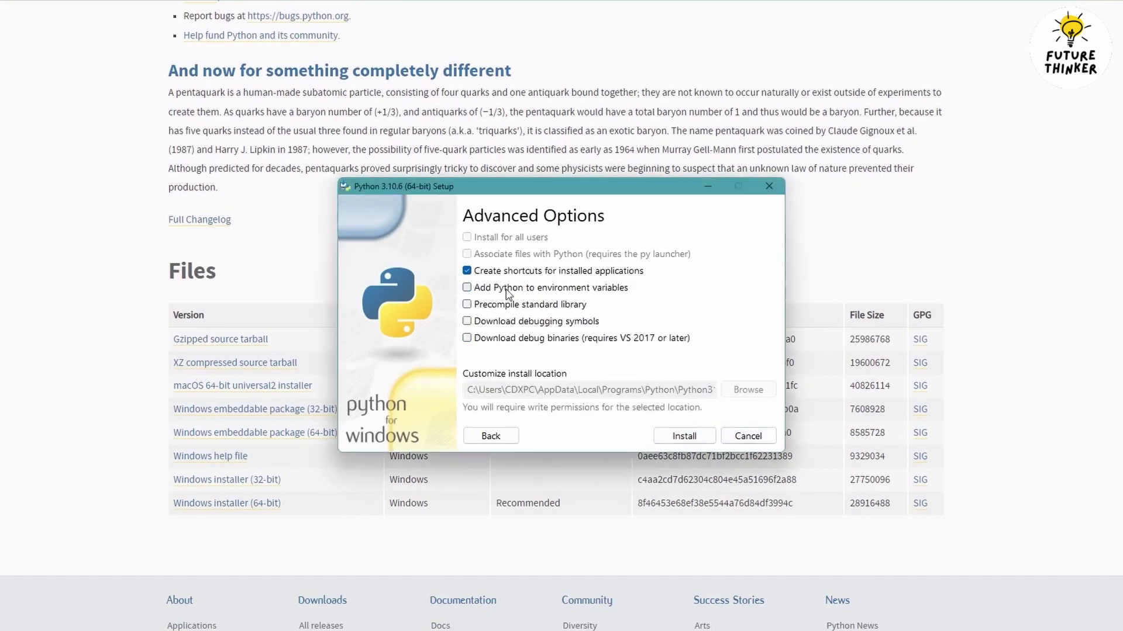
pyautogui.click(467, 288)
pyautogui.click(690, 439)
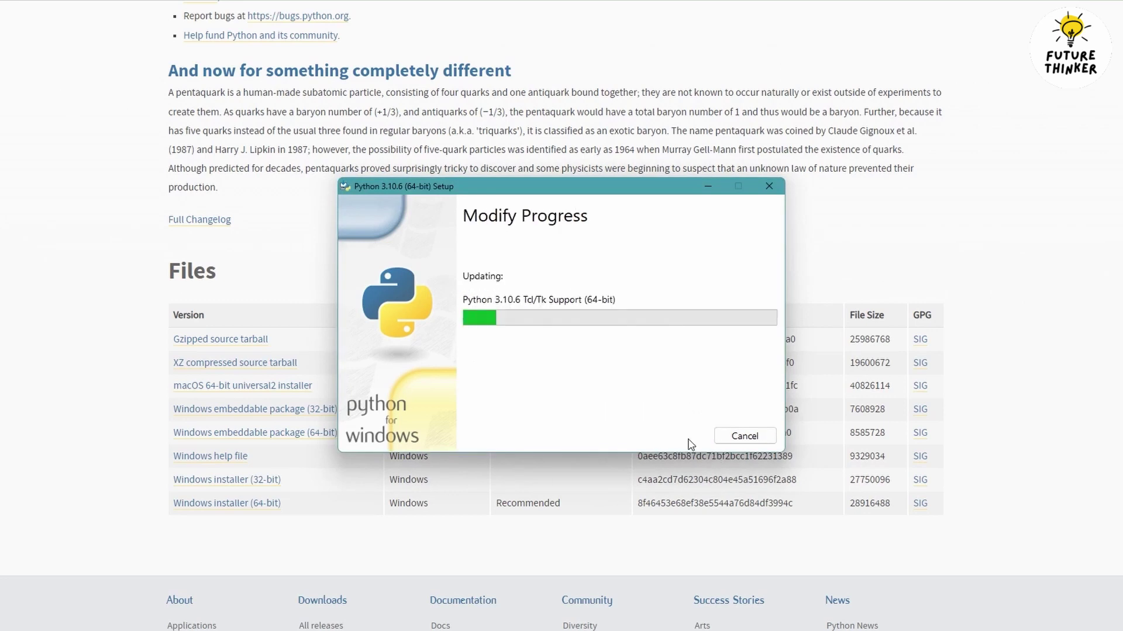
pyautogui.click(731, 438)
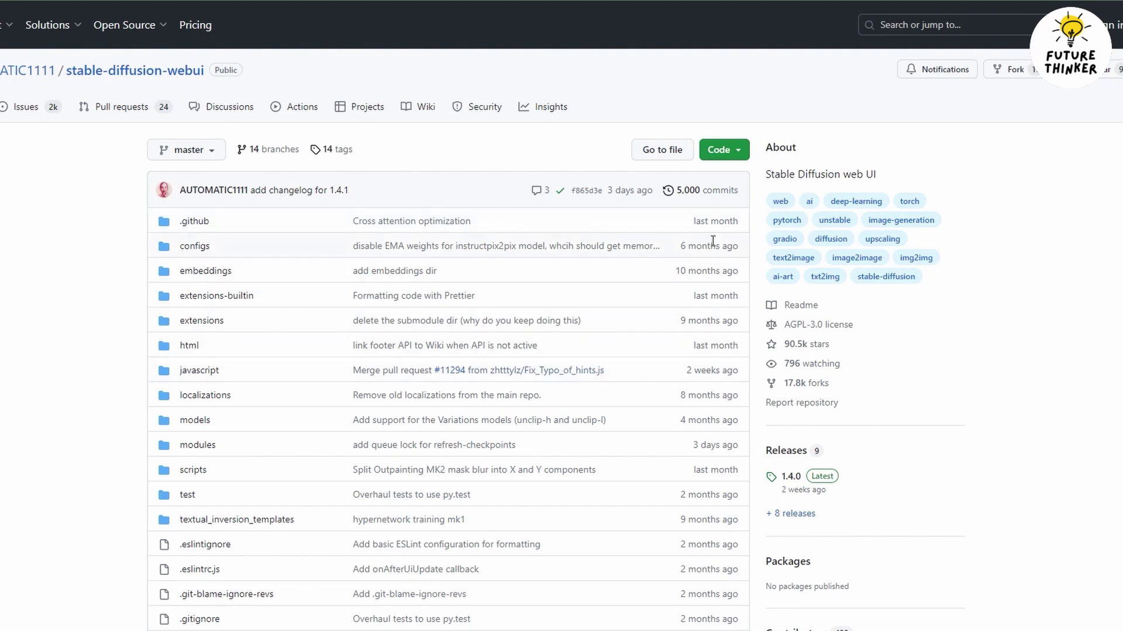
# Step: Copy the stable-diffusion-webui HTTPS clone URL from the Code menu
pyautogui.click(723, 149)
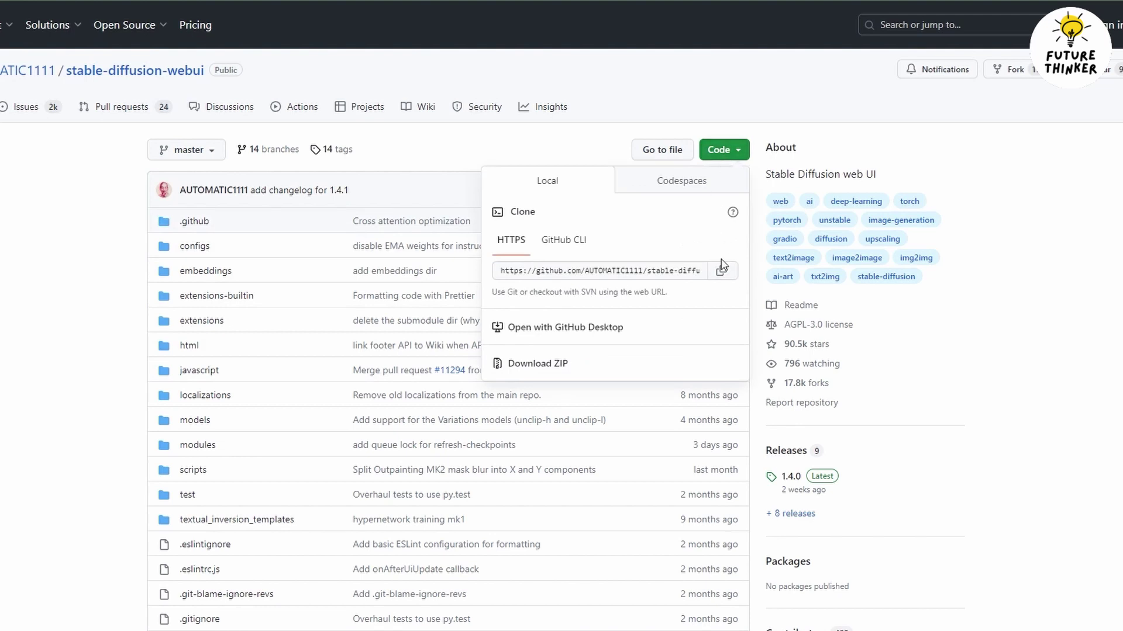
pyautogui.click(723, 273)
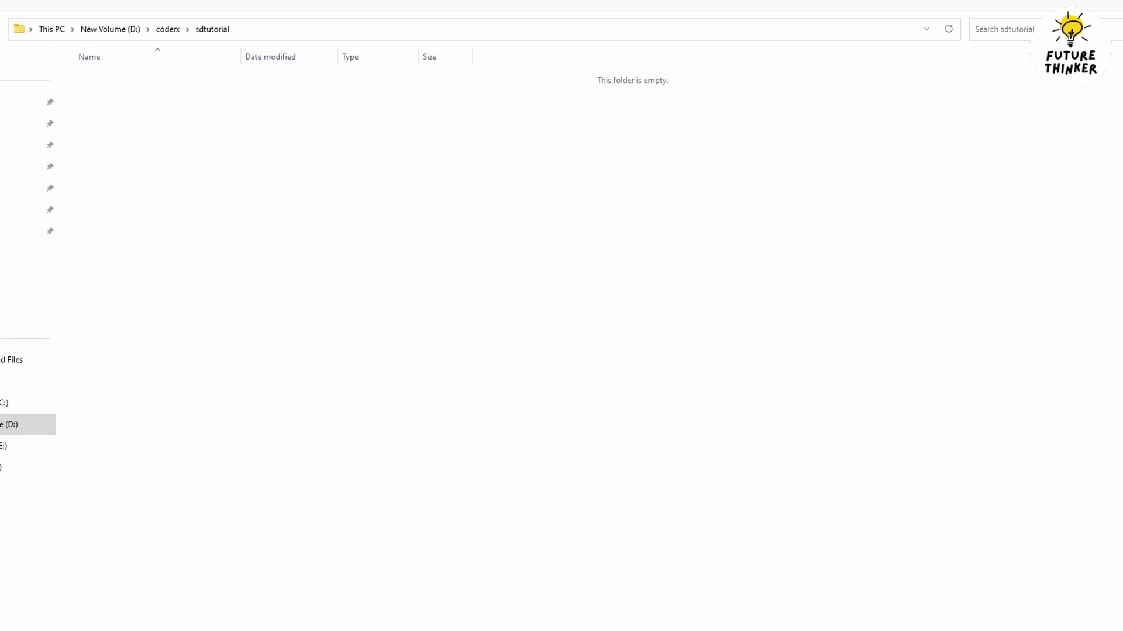
# Step: Open a terminal in the sdtutorial folder and git clone the stable-diffusion-webui repository
pyautogui.rightClick(297, 174)
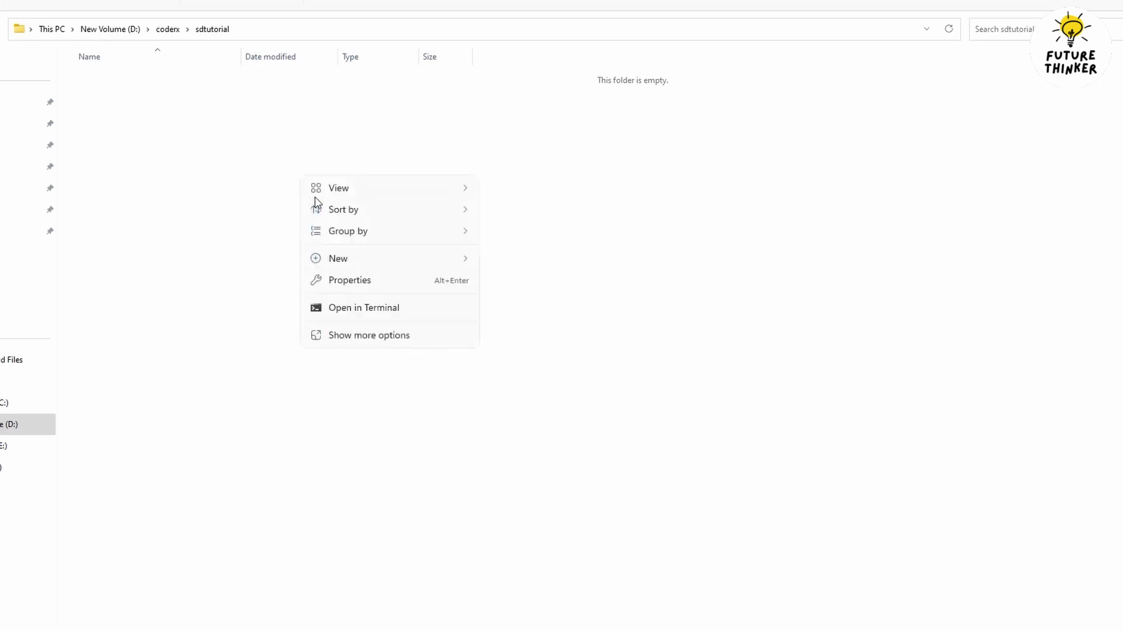
pyautogui.click(363, 306)
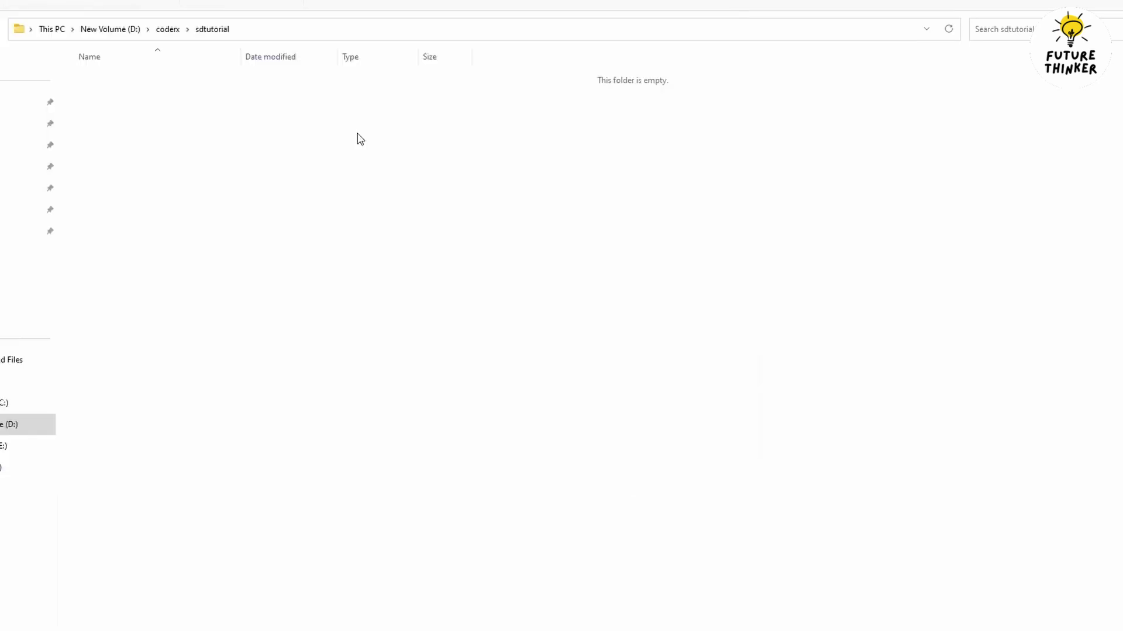
pyautogui.rightClick(358, 138)
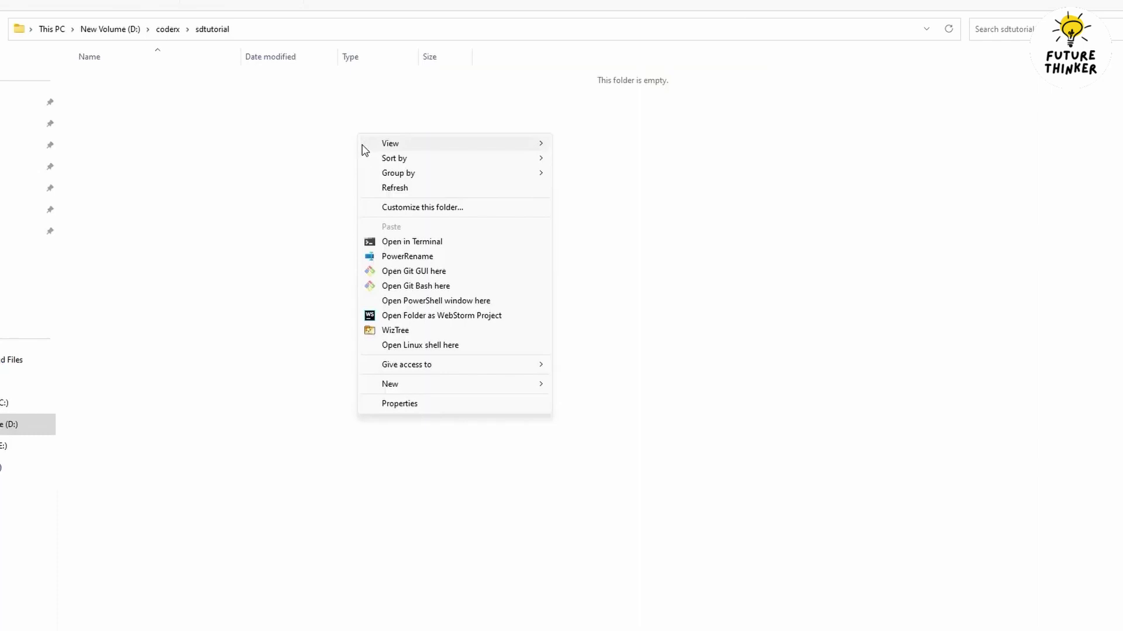
pyautogui.click(413, 240)
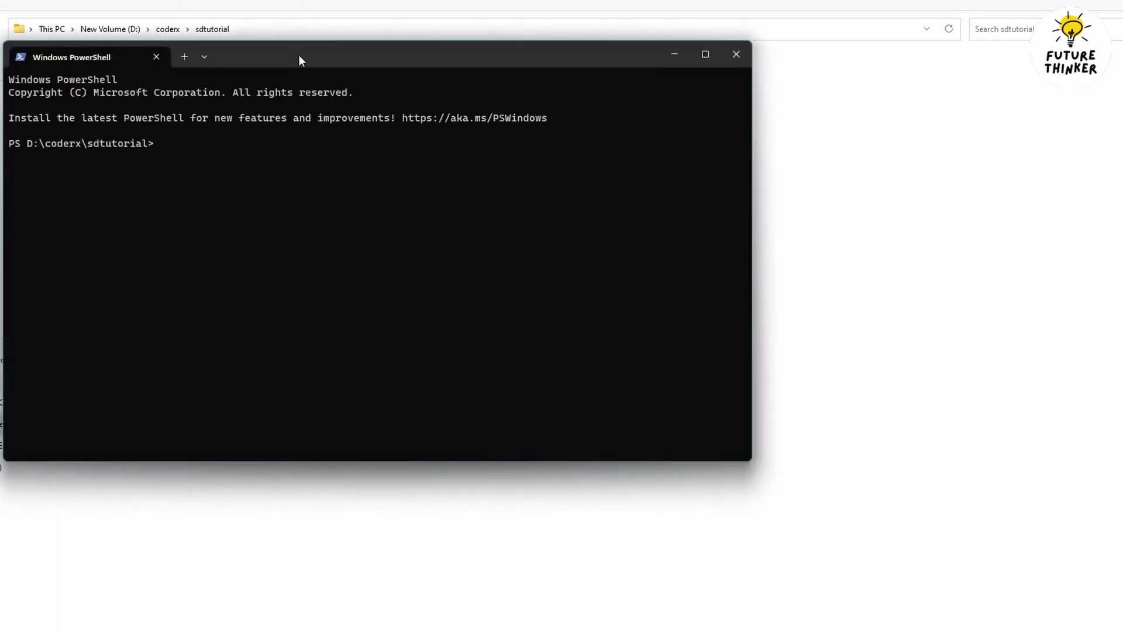
pyautogui.moveTo(298, 54); pyautogui.dragTo(434, 70)
pyautogui.write('git clone')
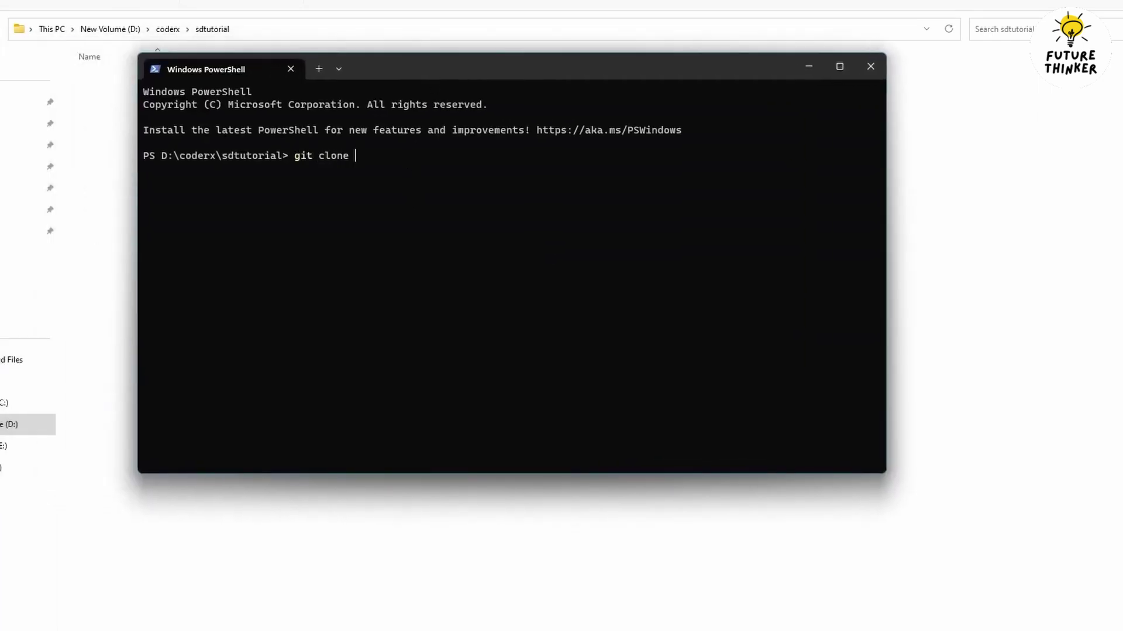
pyautogui.hotkey('ctrl', 'v')
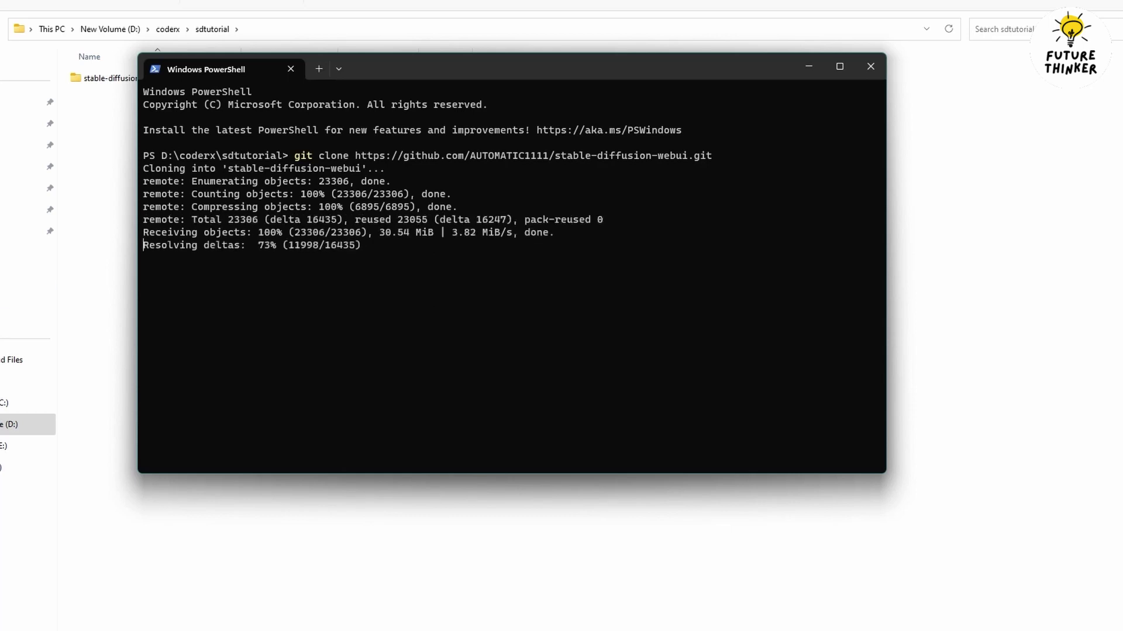
# Step: Enter stable-diffusion-webui, list its files, switch to the sdxl branch and git pull
pyautogui.moveTo(424, 78); pyautogui.dragTo(528, 88)
pyautogui.write('cd')
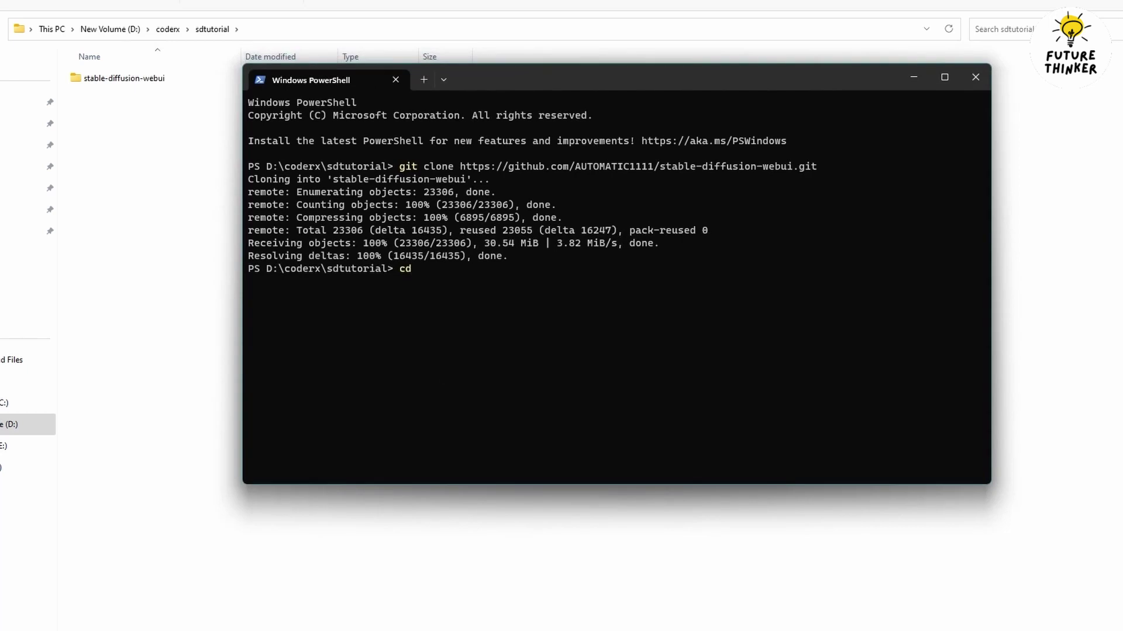
pyautogui.write(' stable-diffusion-web')
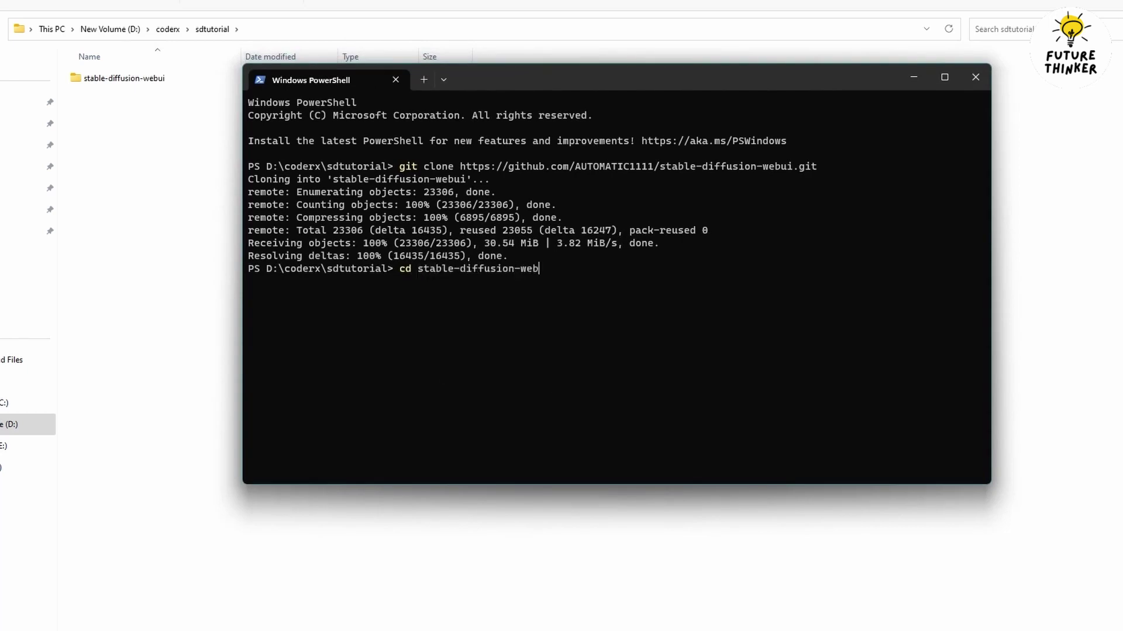
pyautogui.write('ui')
pyautogui.press('Return')
pyautogui.write('ls')
pyautogui.press('Return')
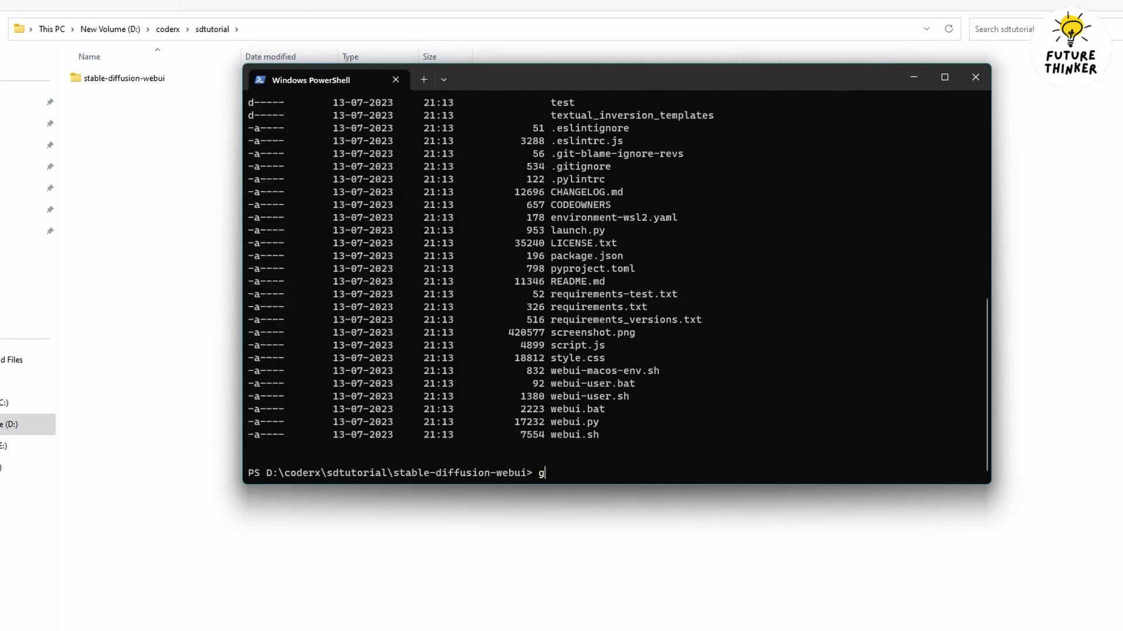
pyautogui.write('git switch sdxl')
pyautogui.press('Return')
pyautogui.write('git pull')
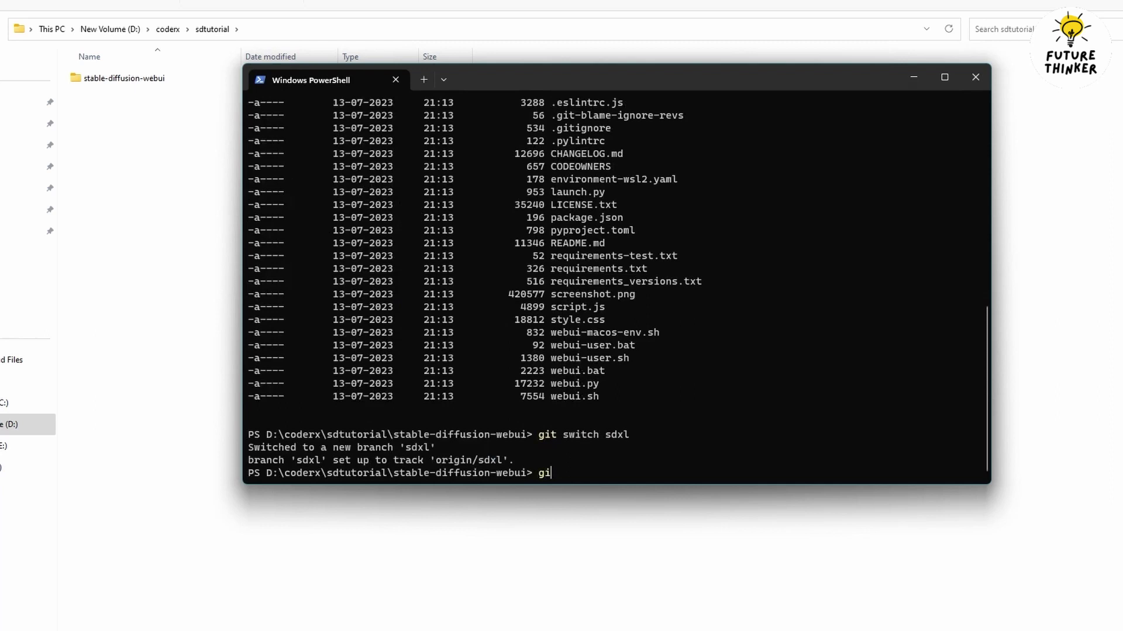
pyautogui.press('Return')
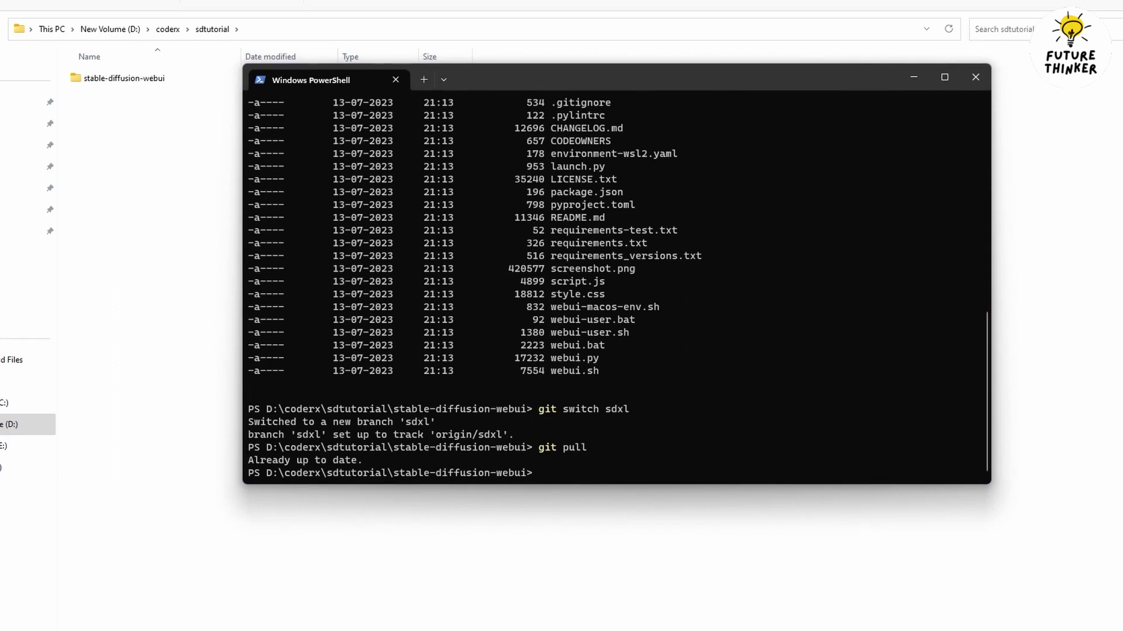
# Step: Run .\webui-user.bat in PowerShell to set up the venv and download the v1-5 model
pyautogui.doubleClick(142, 79)
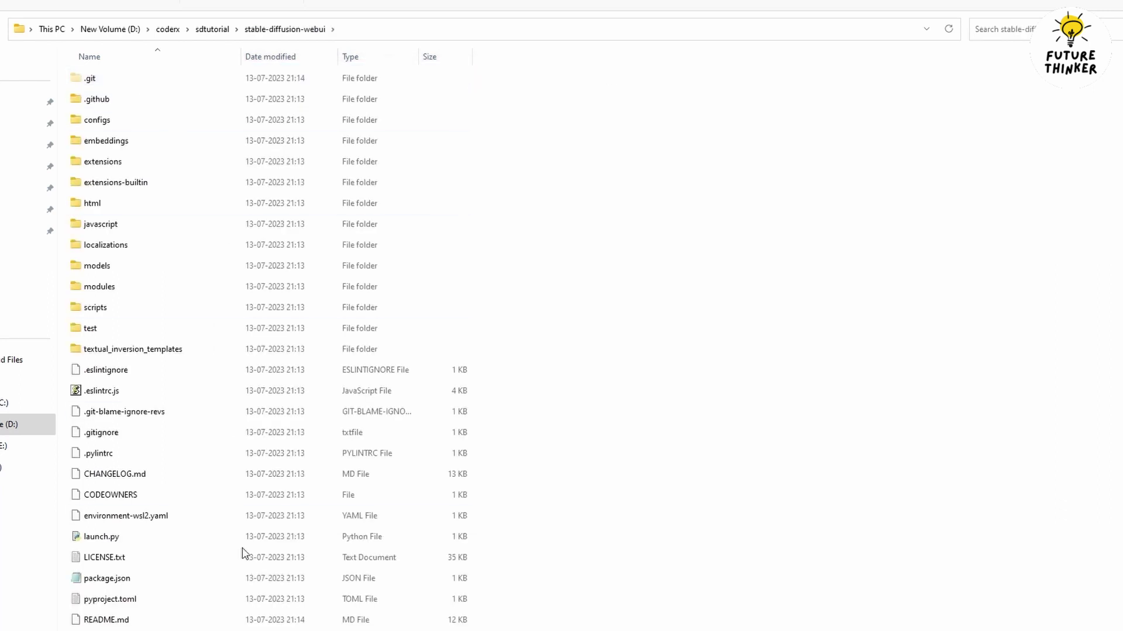
pyautogui.scroll(-3, 263, 532)
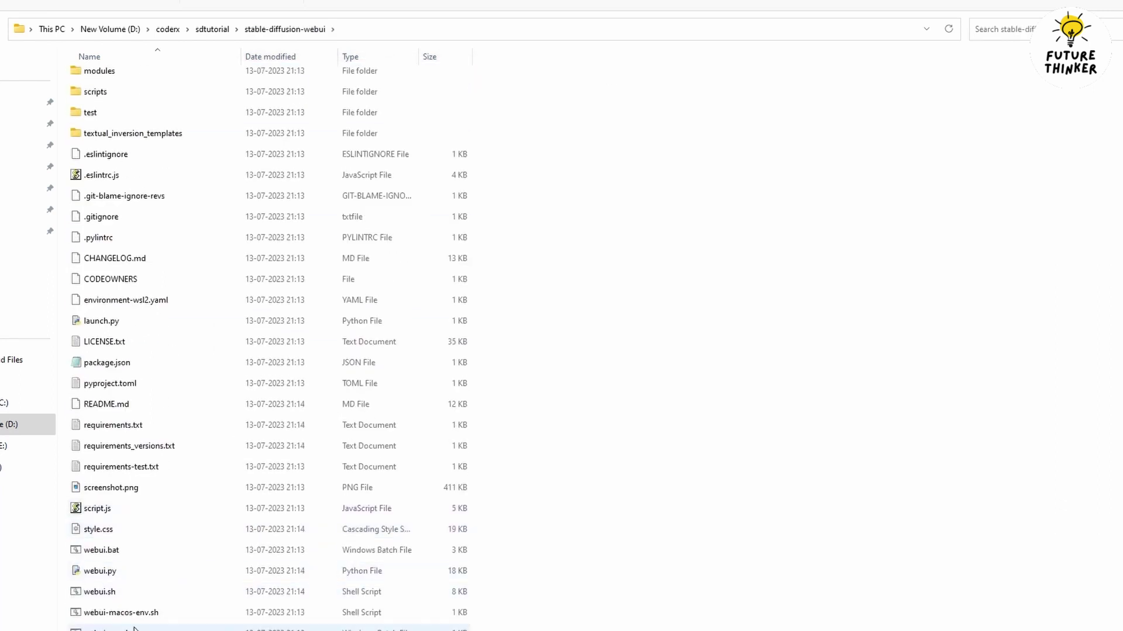
pyautogui.hotkey('alt', 'Tab')
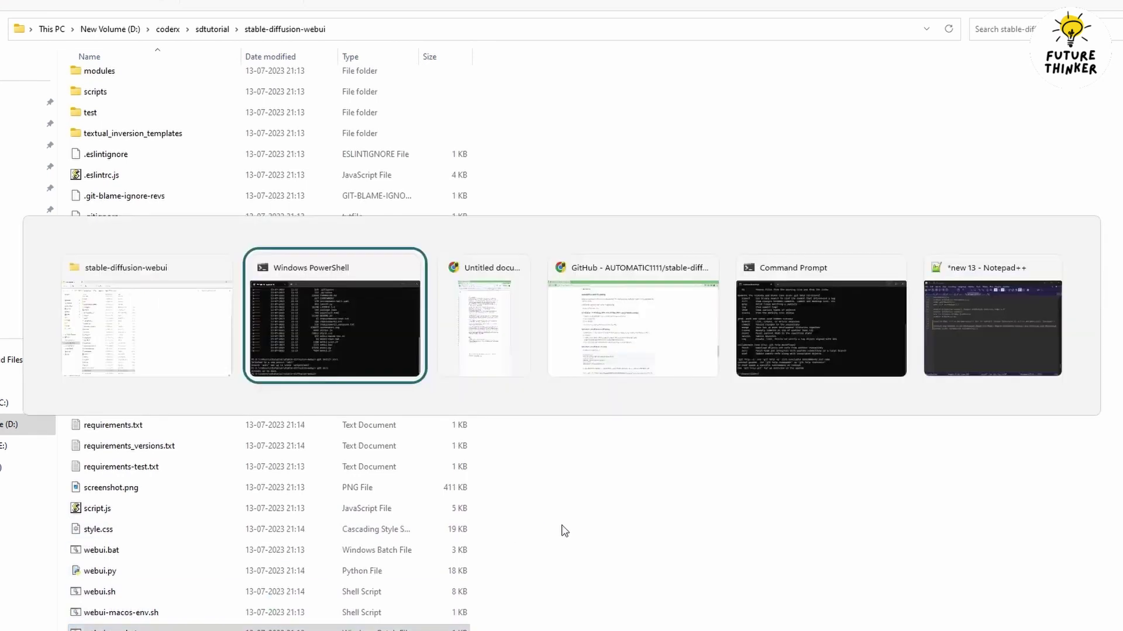
pyautogui.write('.')
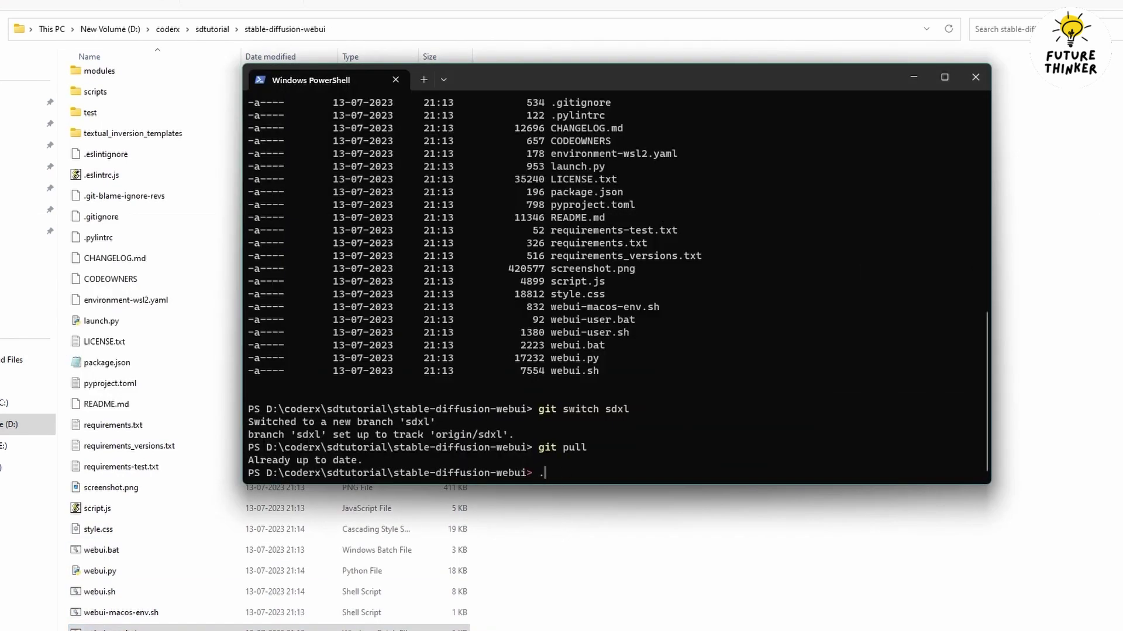
pyautogui.write('/webui-u')
pyautogui.press('Tab')
pyautogui.press('Return')
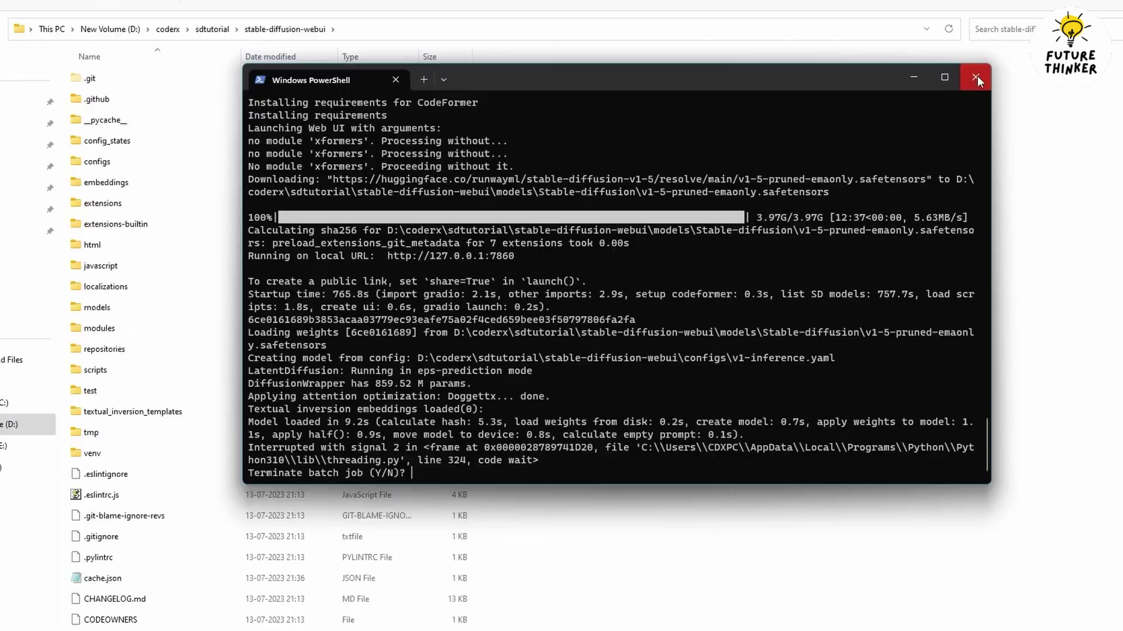
# Step: Launch webui-user.bat from Explorer and open the models\Stable-diffusion folder
pyautogui.click(975, 75)
pyautogui.scroll(-5, 637, 358)
pyautogui.doubleClick(103, 629)
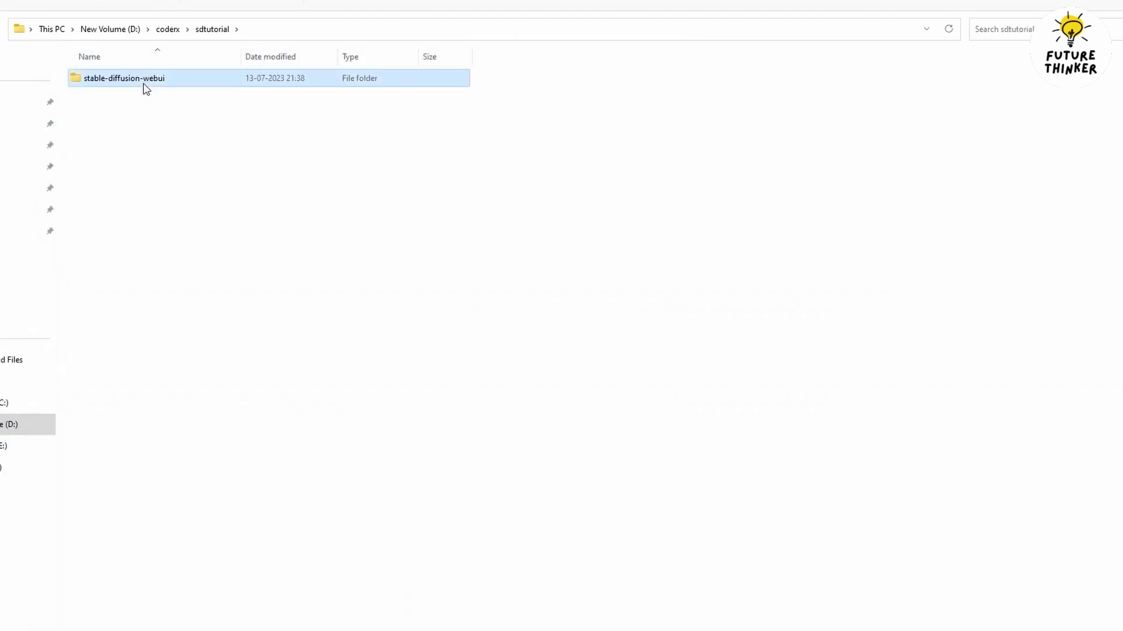
pyautogui.doubleClick(146, 88)
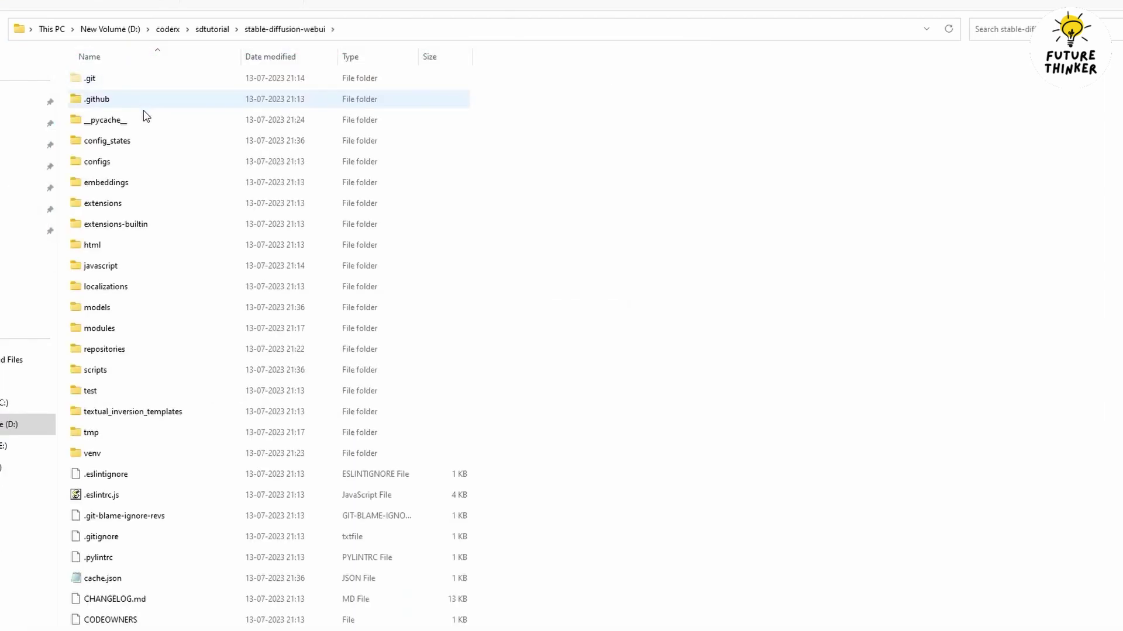
pyautogui.doubleClick(114, 310)
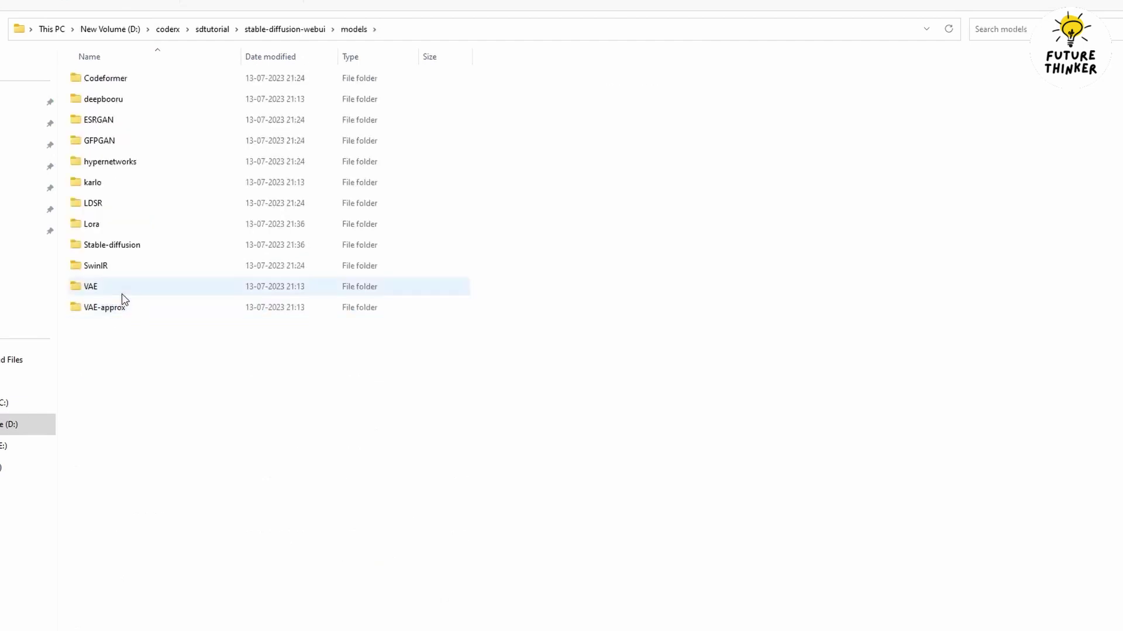
pyautogui.doubleClick(126, 248)
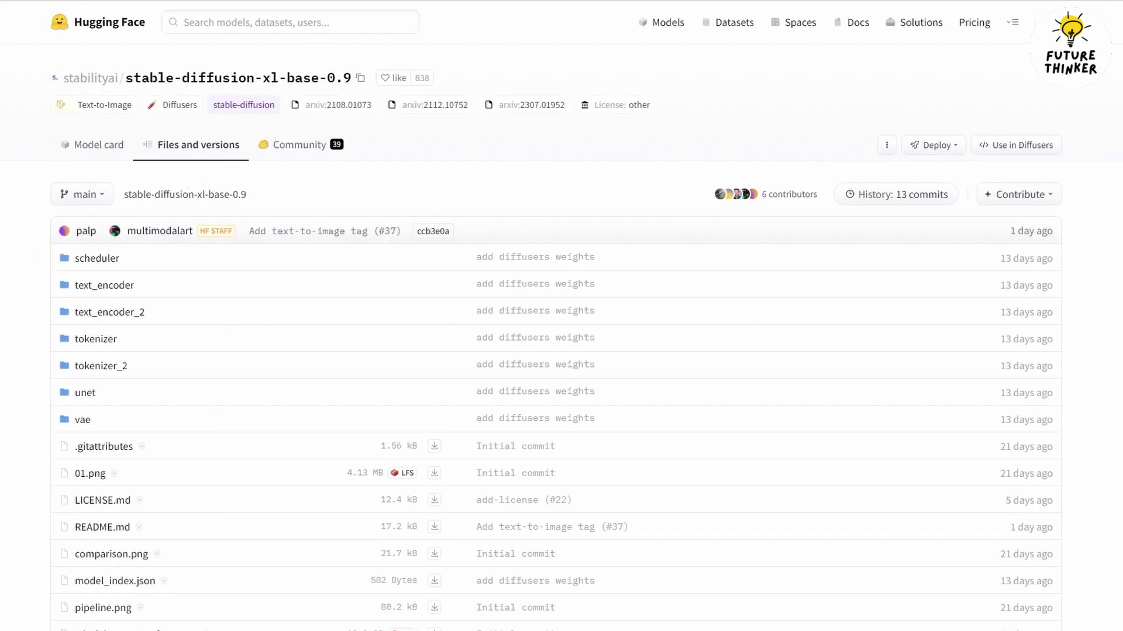
# Step: Scroll the stable-diffusion-xl-base-0.9 files to locate sd_xl_base_0.9.safetensors
pyautogui.scroll(-1, 93, 581)
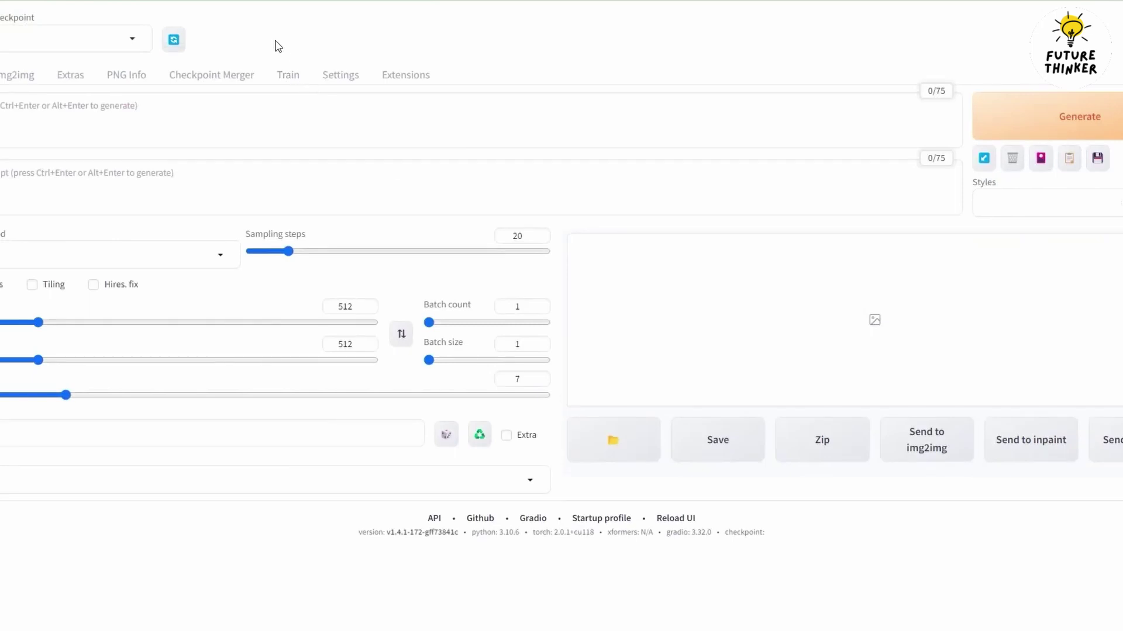
# Step: Choose the SDXL checkpoint, then view the braided-pigtails image full size and close it
pyautogui.click(141, 42)
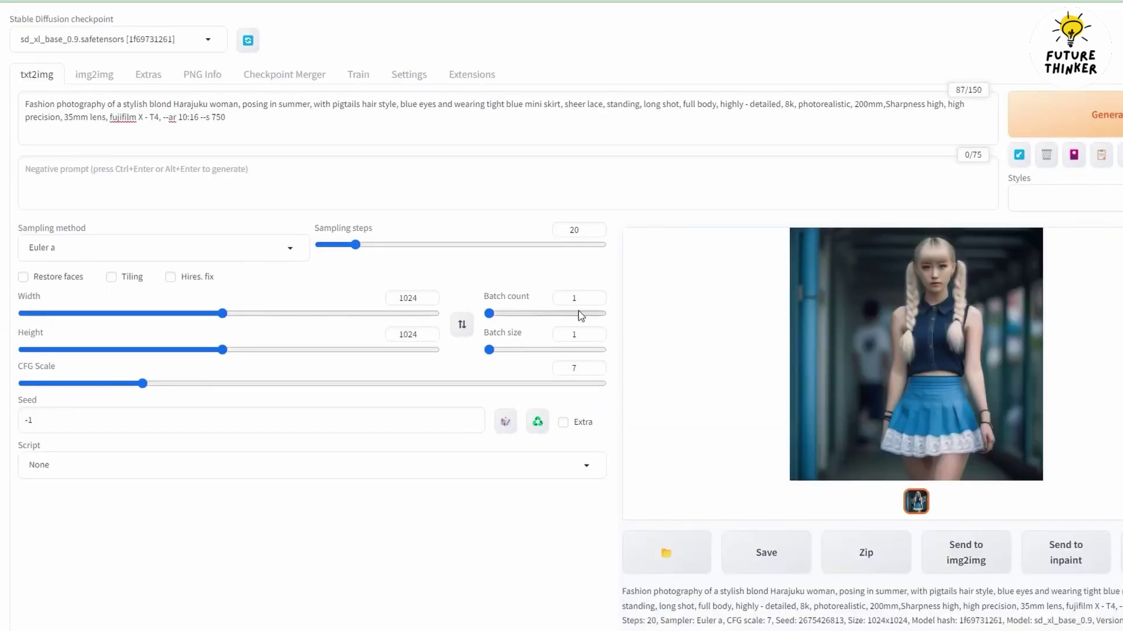
pyautogui.click(906, 364)
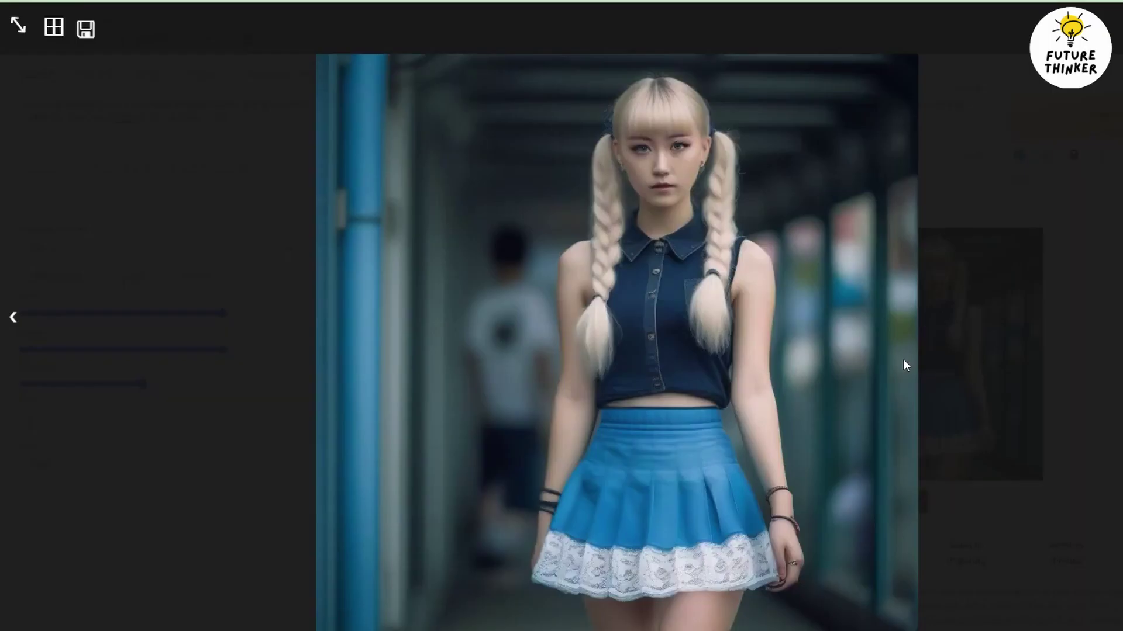
pyautogui.click(1079, 399)
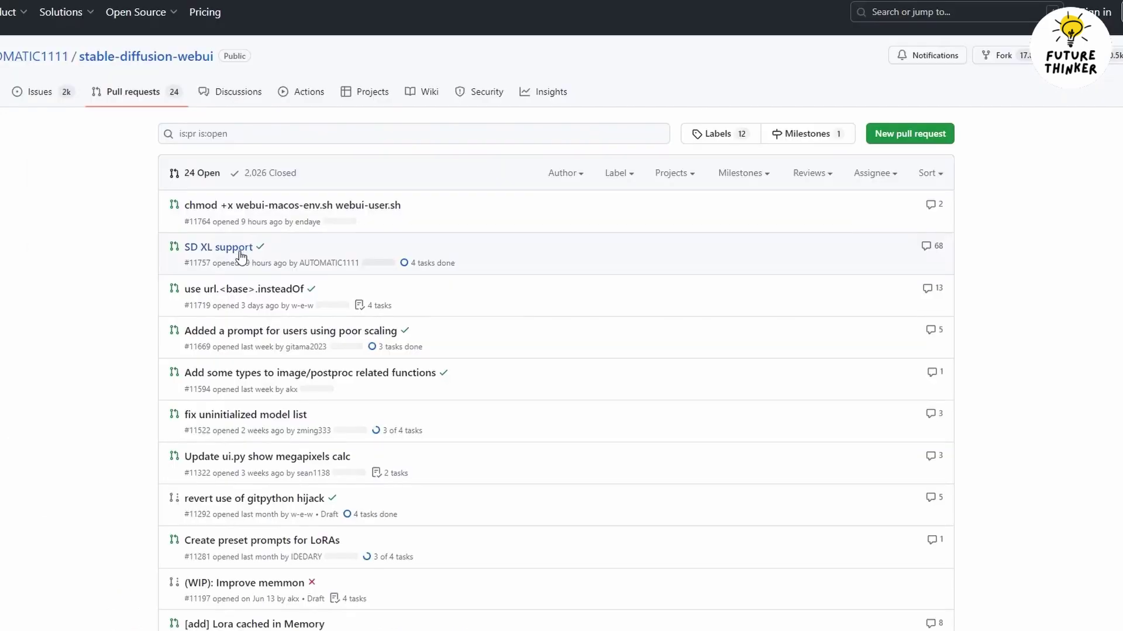
# Step: Open pull request #11757 "SD XL support" and browse its 14 commits
pyautogui.click(214, 250)
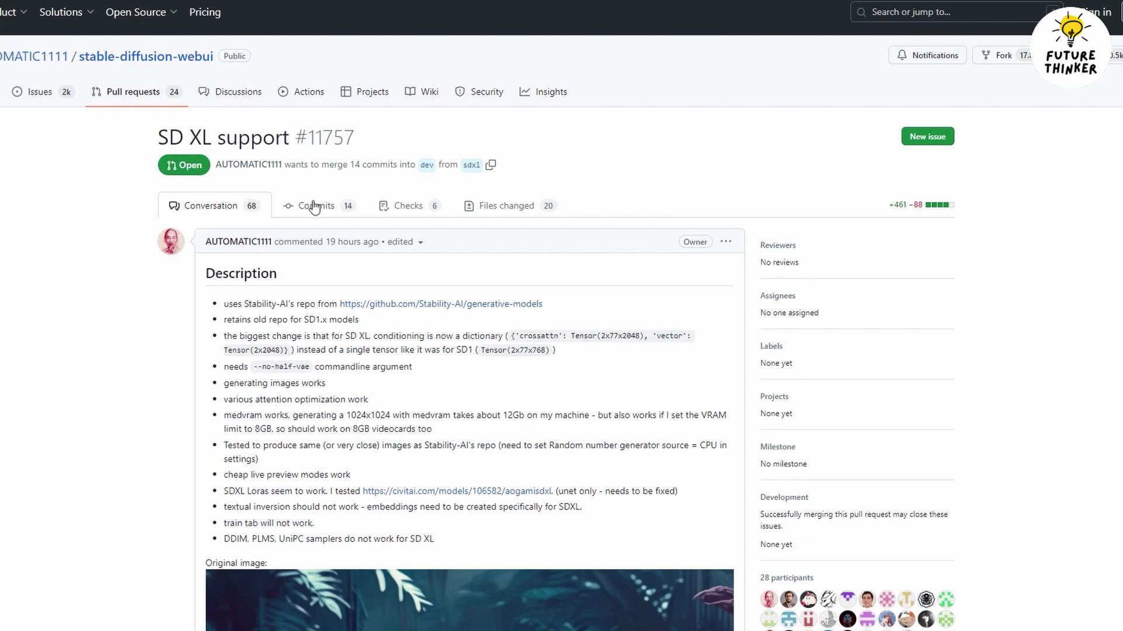
pyautogui.click(314, 207)
pyautogui.scroll(-5, 315, 208)
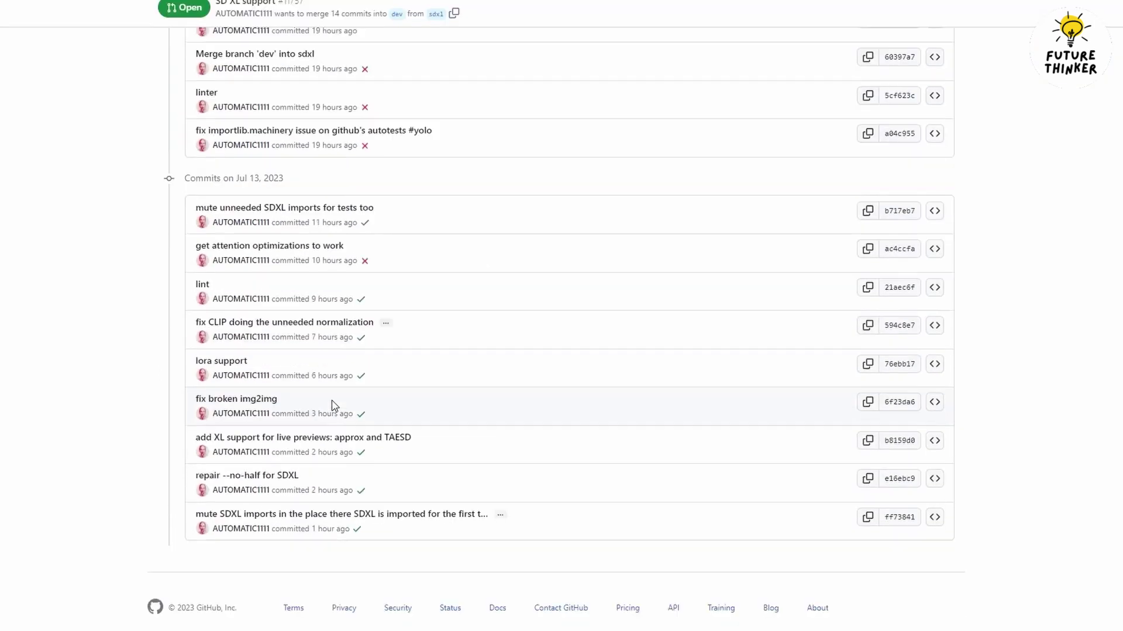
pyautogui.scroll(3, 281, 538)
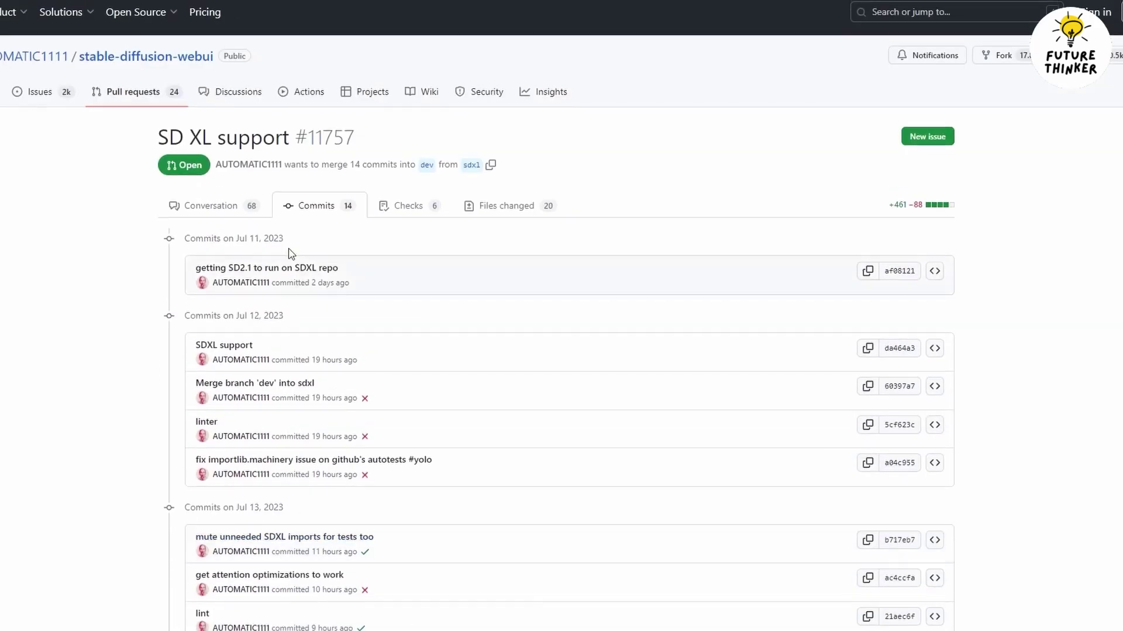